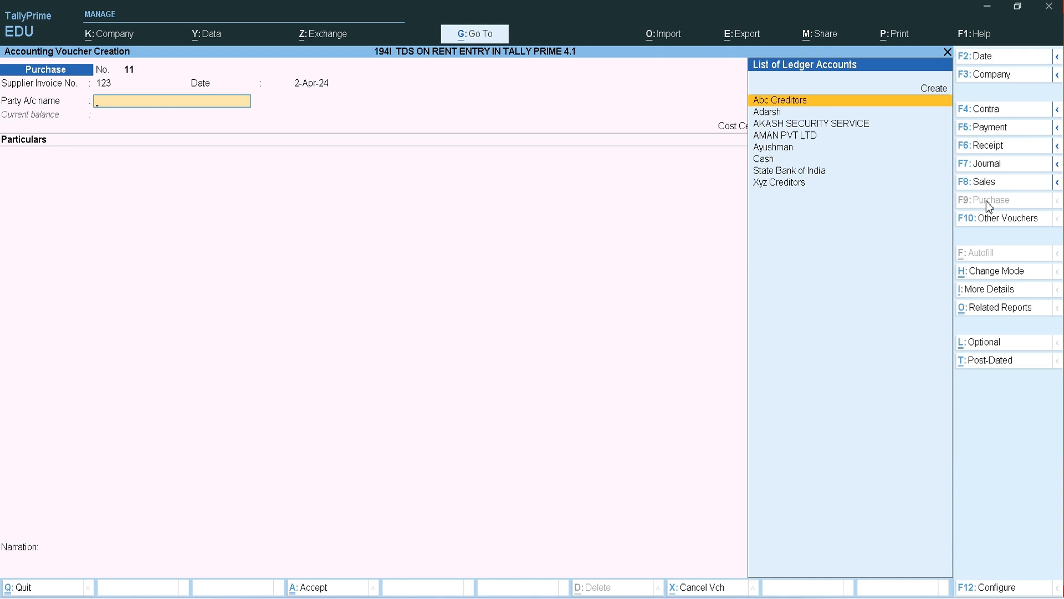
Step: Create a new party ledger with the supplier's name under the Sundry Creditors group
key("alt+c")
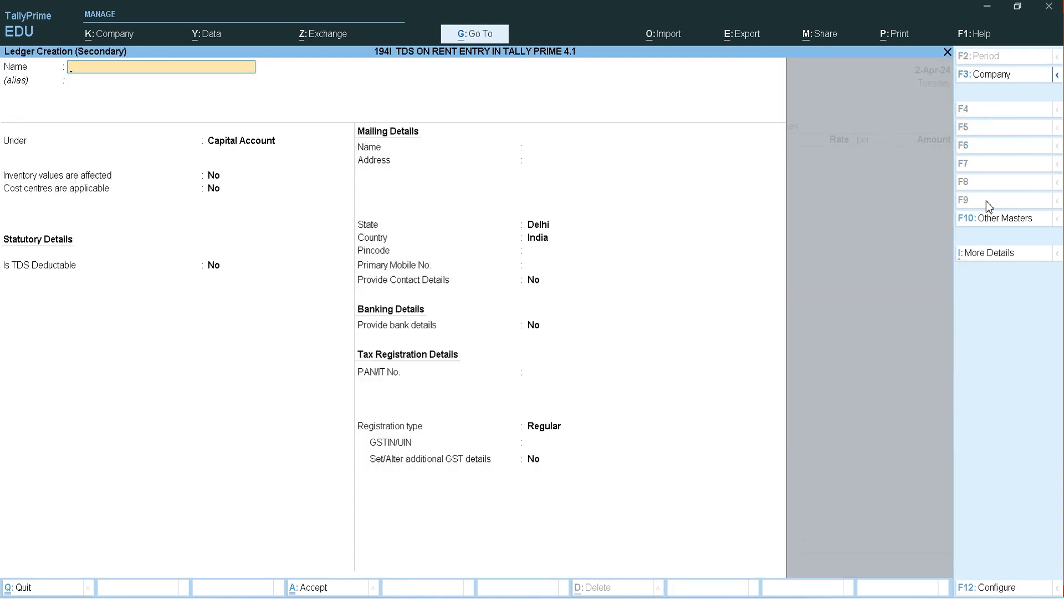
type("AYUSHMAN")
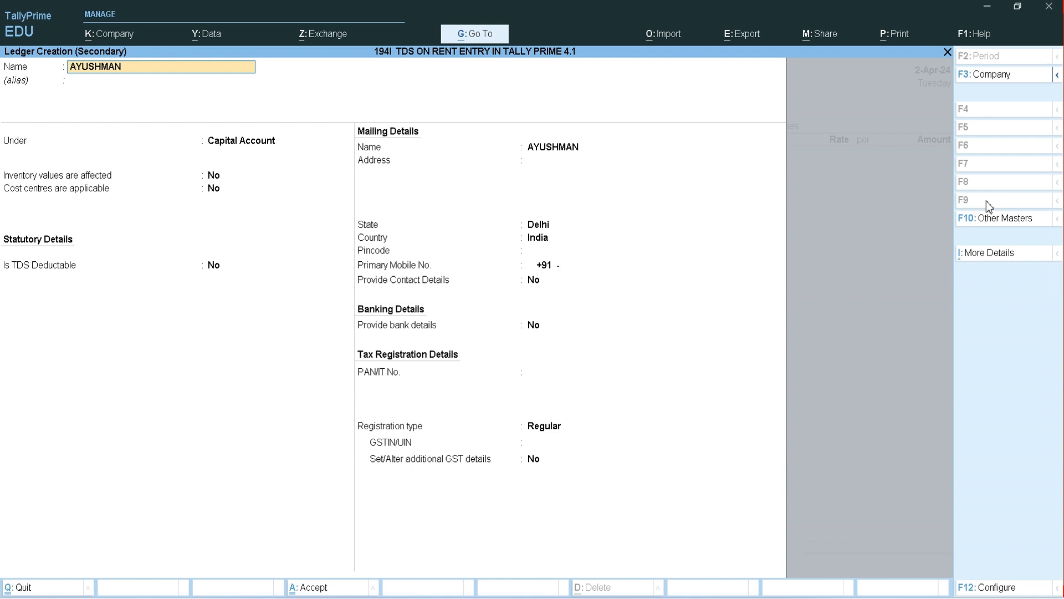
type("KUMAR")
key("Return")
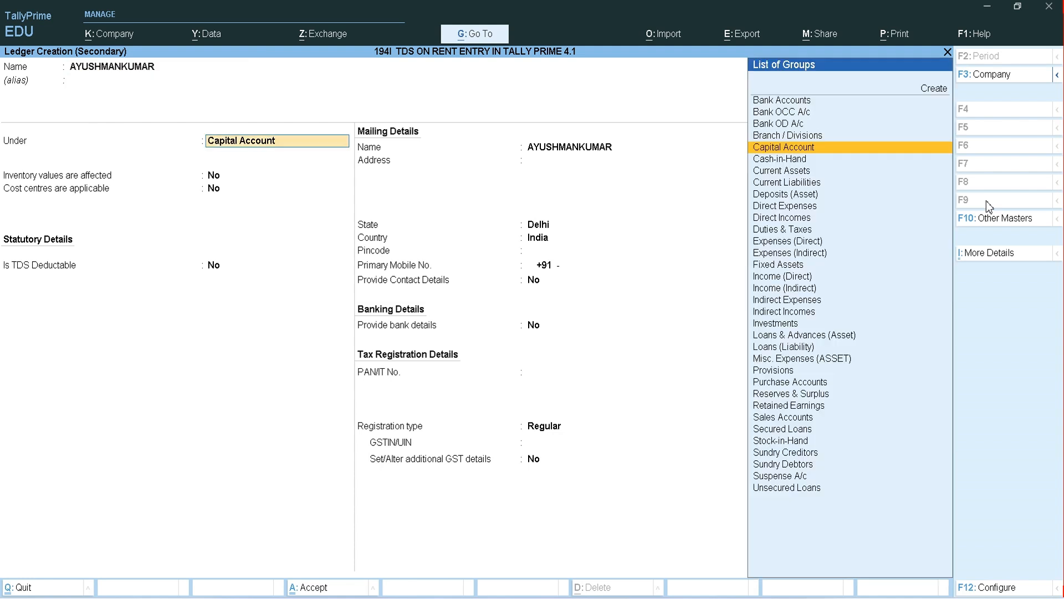
type("SUN")
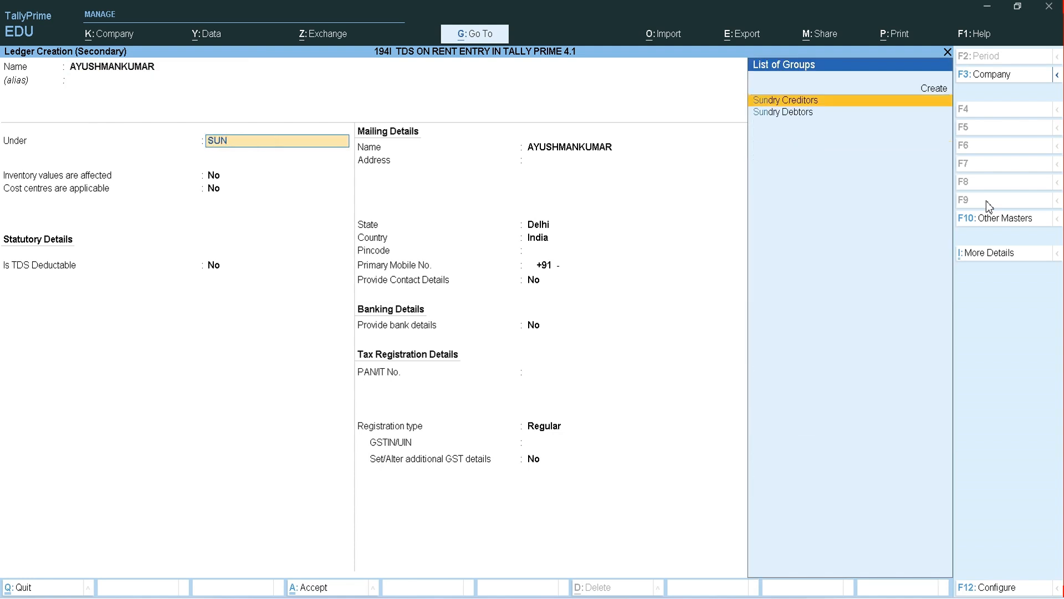
key("Return")
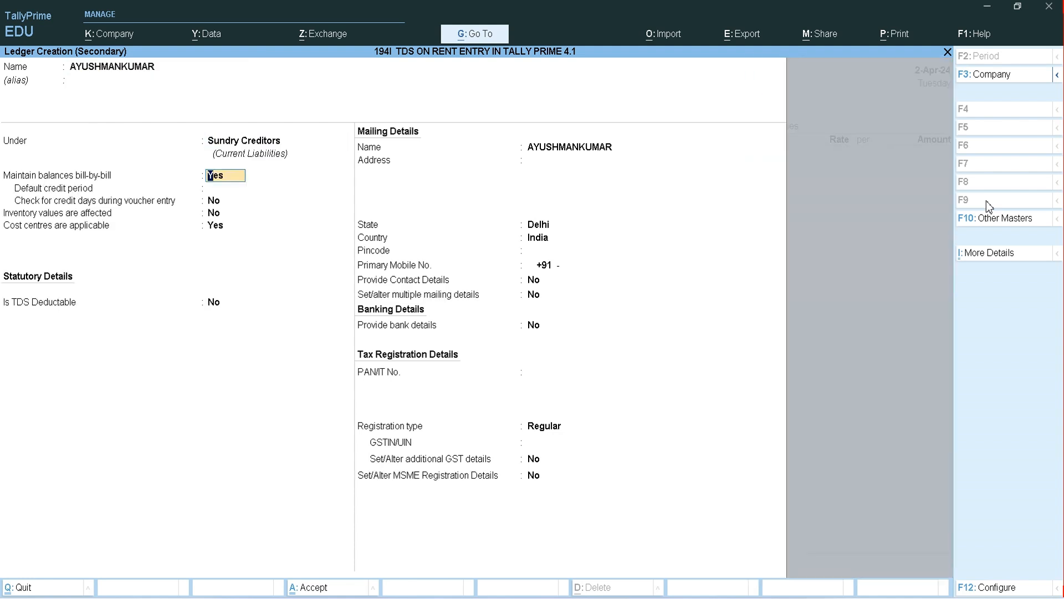
Step: Make the supplier ledger TDS deductible with the deductee type Individual - Resident
key("Return")
key("Return")
key("Return")
key("Return")
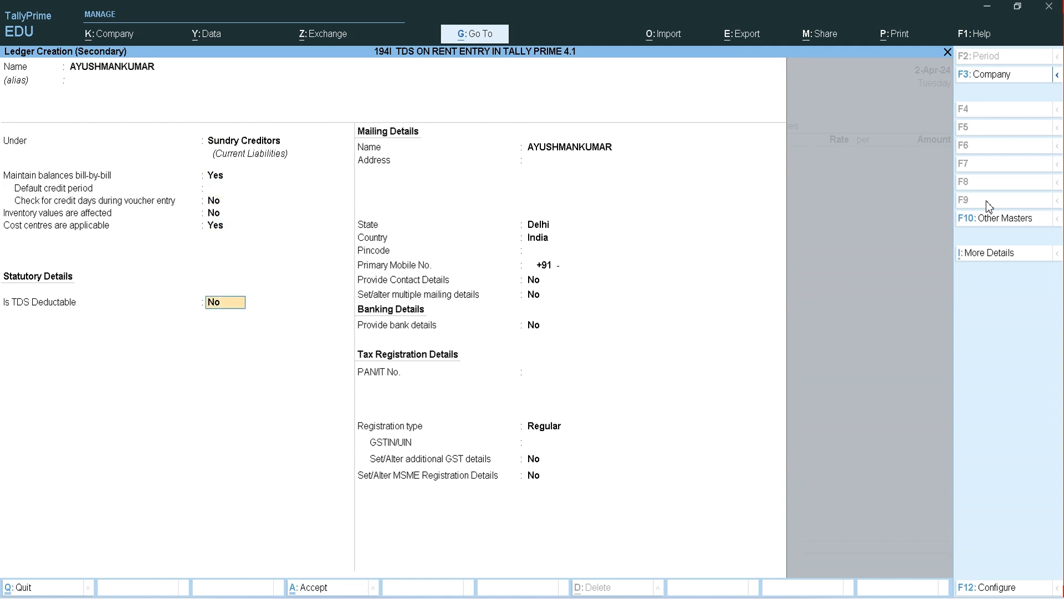
type("y")
key("Return")
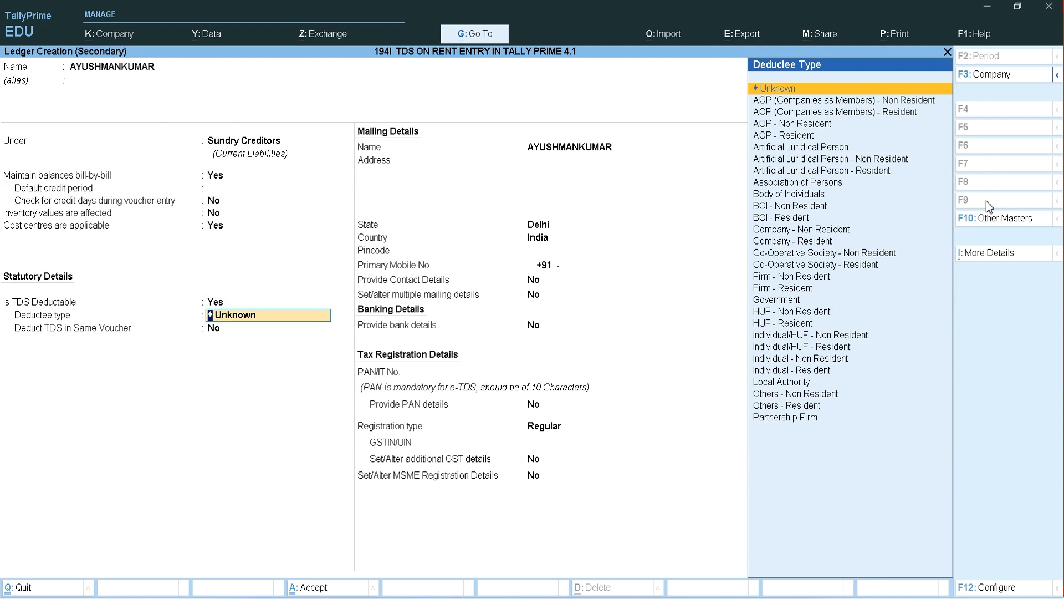
key("Down")
key("Down")
key("Down")
key("Down")
key("Down")
key("Down")
key("Down")
key("Down")
key("Down")
key("Down")
key("Down")
key("Down")
key("Down")
key("Down")
key("Down")
key("Down")
key("Down")
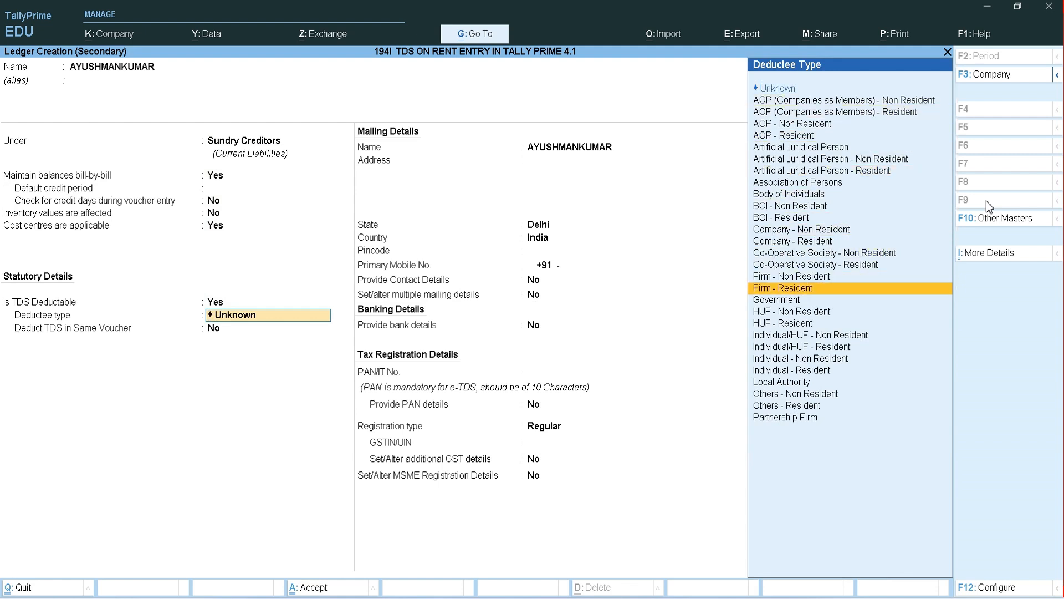
key("Down")
key("Down")
key("Down")
key("Down")
key("Down")
key("Down")
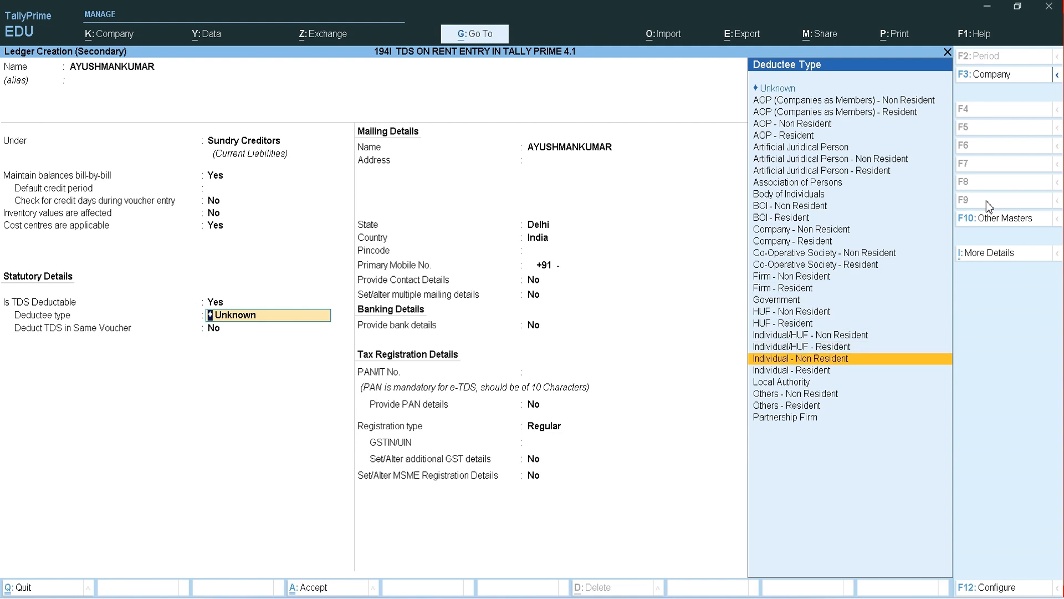
key("Down")
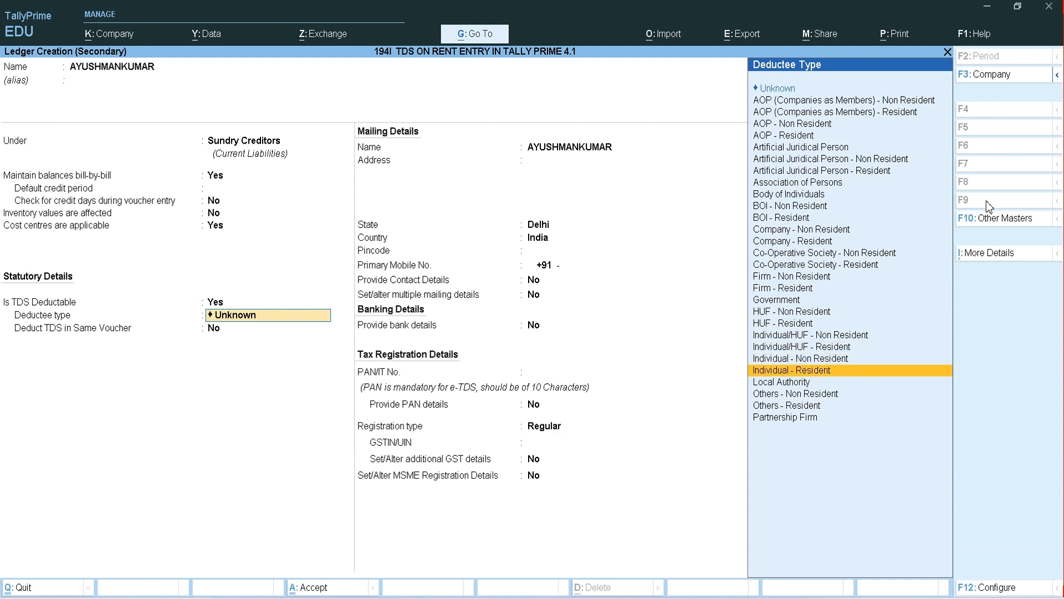
key("Return")
Step: Enable TDS deduction in the same voucher and start a new nature of payment named 194I TDS ON RENT
key("y")
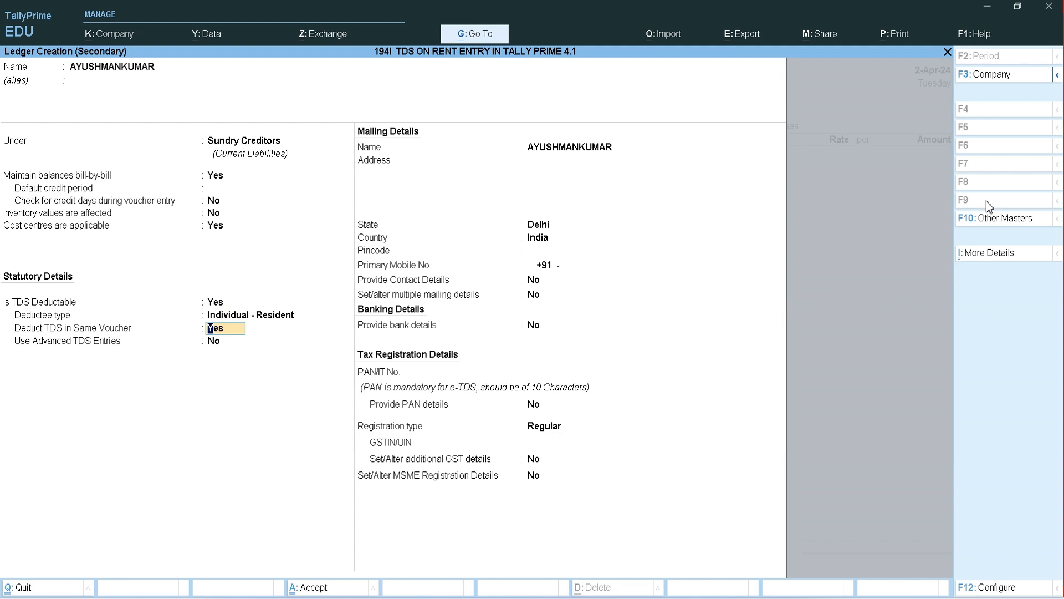
key("Return")
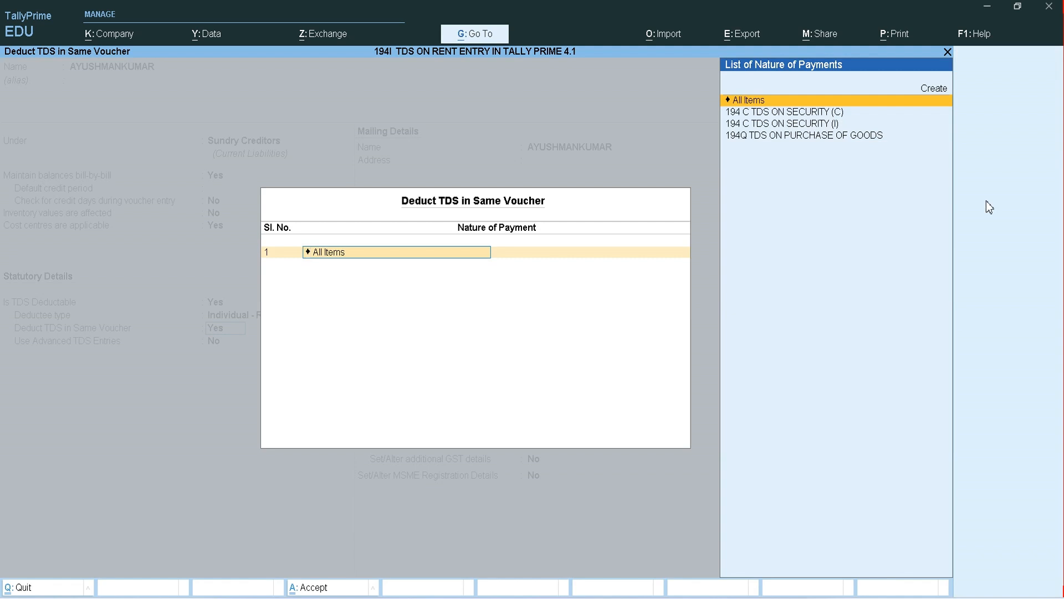
key("Up")
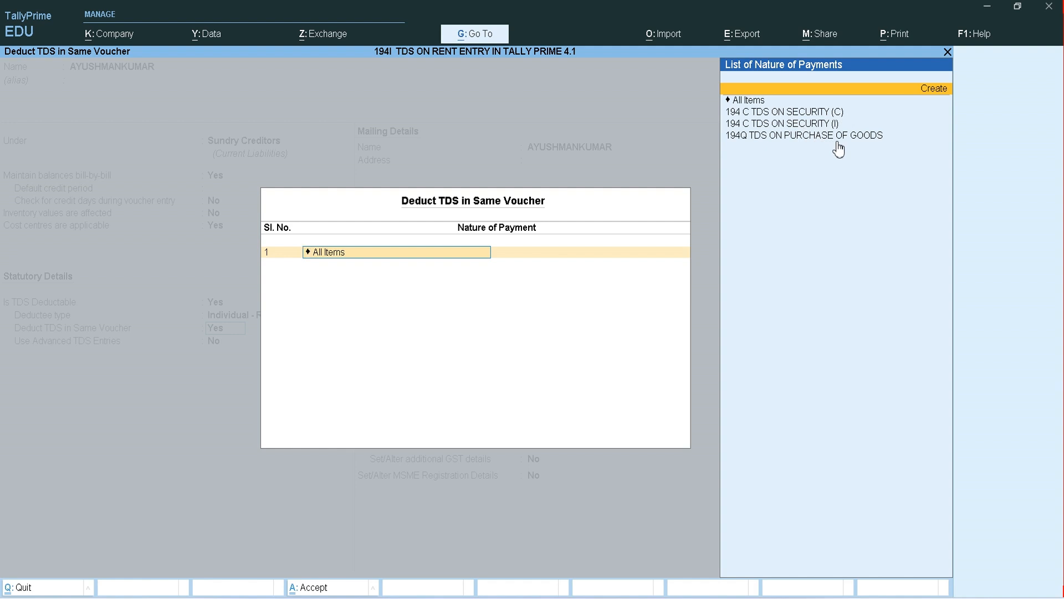
key("Return")
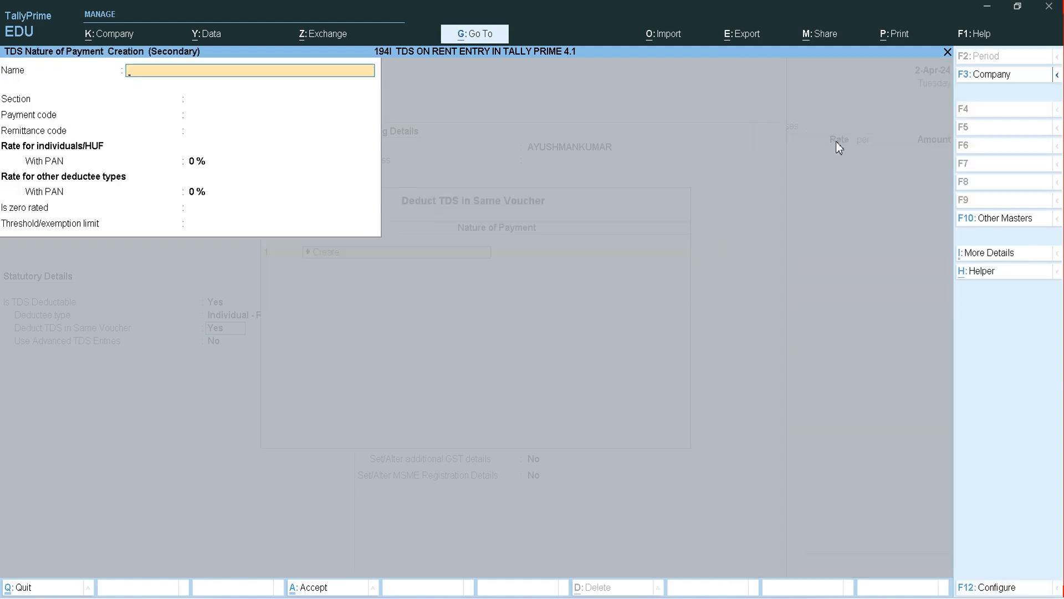
type("TDS")
key("BackSpace")
key("BackSpace")
key("BackSpace")
key("BackSpace")
type("194I TDS ON RENT")
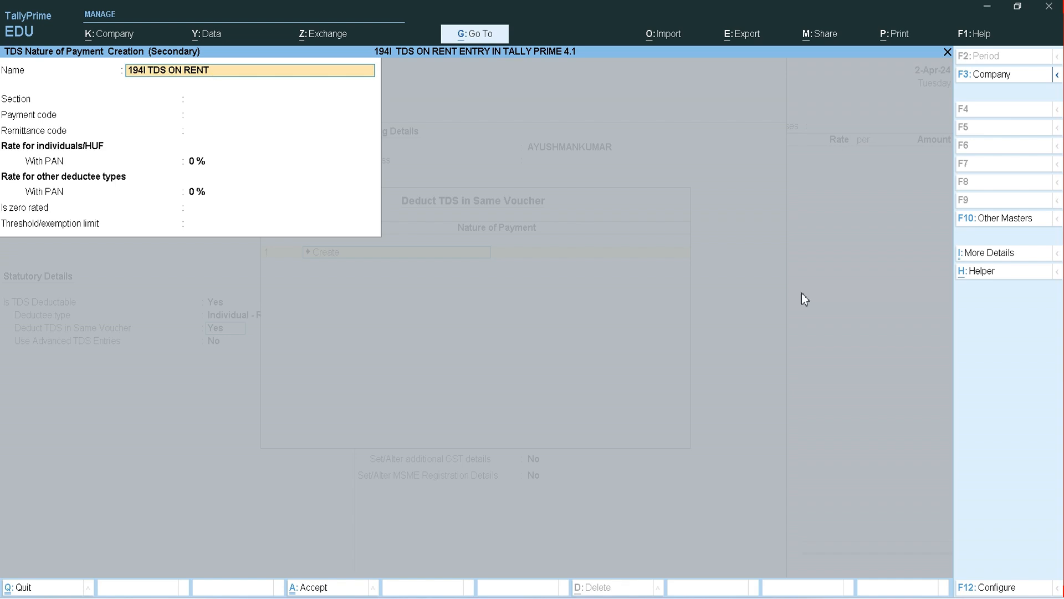
Step: Check the 194I rent notes in Word and complete the nature of payment name as 194I TDS ON RENT (P)
key("alt+Tab")
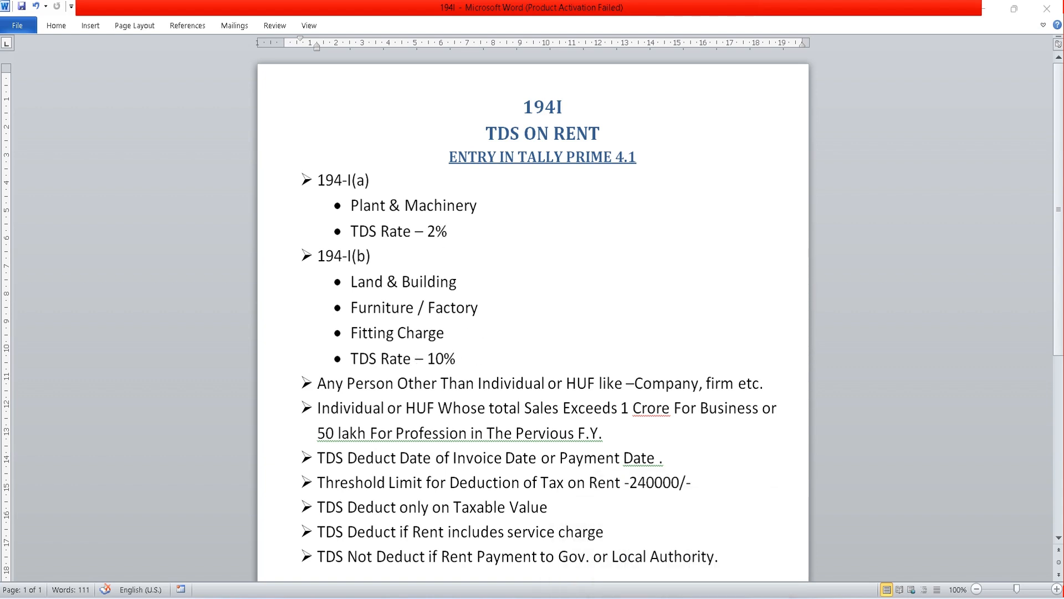
left_click(715, 532)
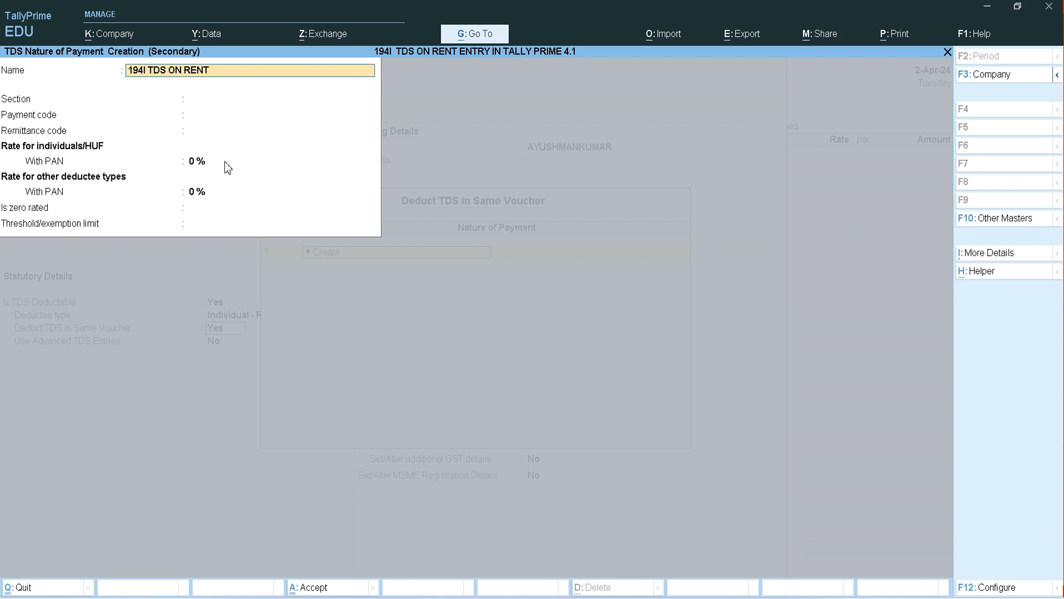
type("(P)")
key("Return")
Step: Set section 194I, payment code 194 and a 2% with-PAN rate, and save it as the supplier's only nature of payment
type("194I")
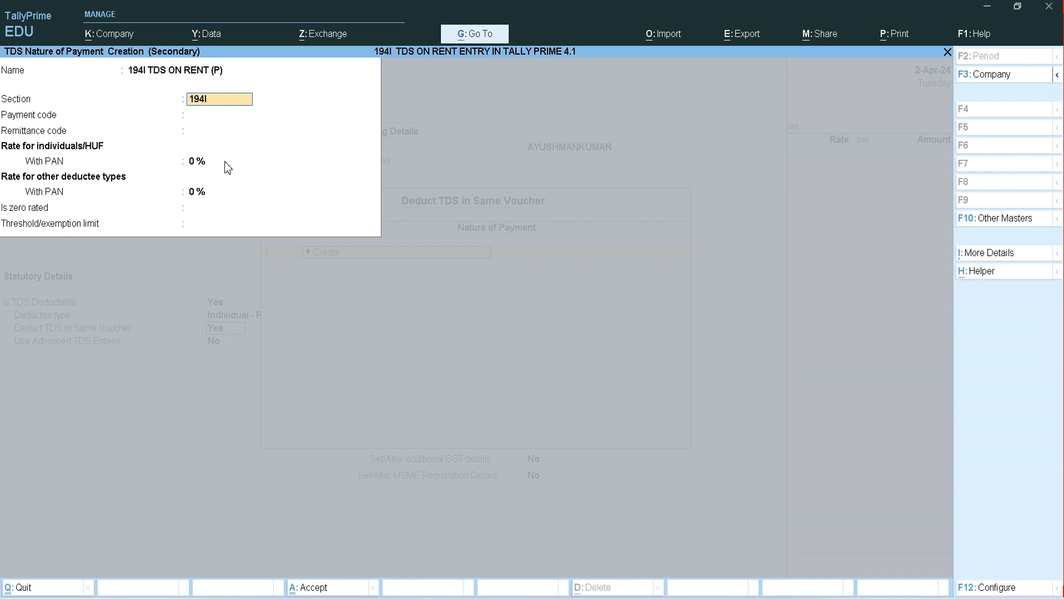
key("Return")
type("194")
key("Return")
key("Return")
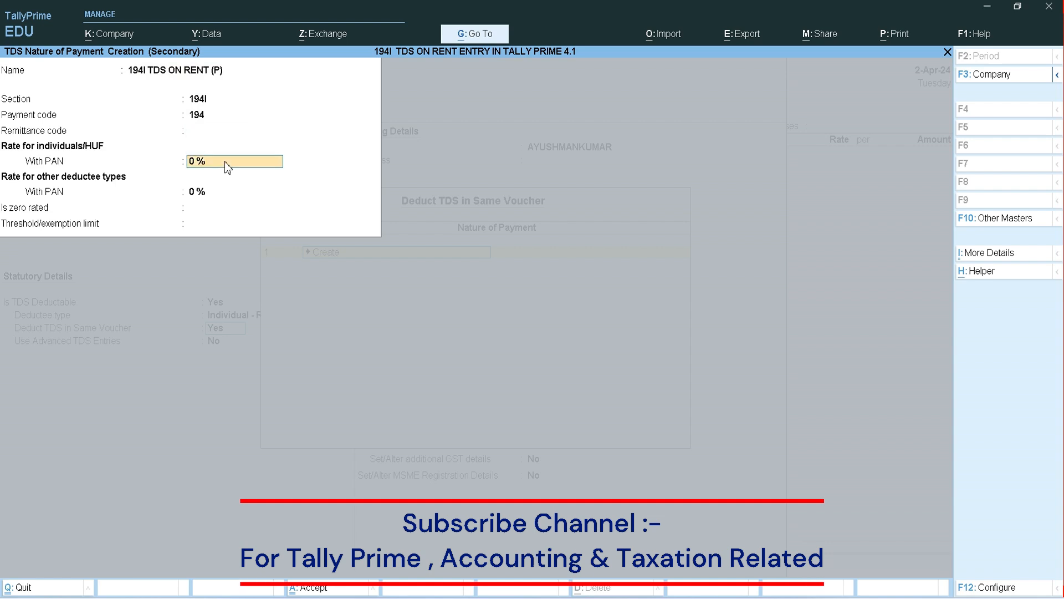
type("2")
key("Return")
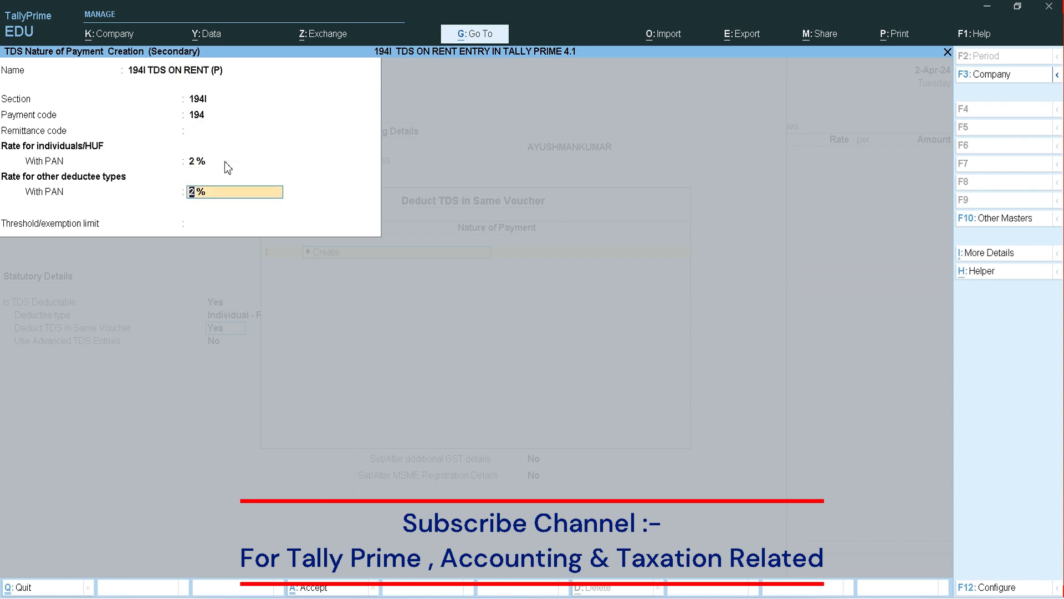
key("ctrl")
key("ctrl+a")
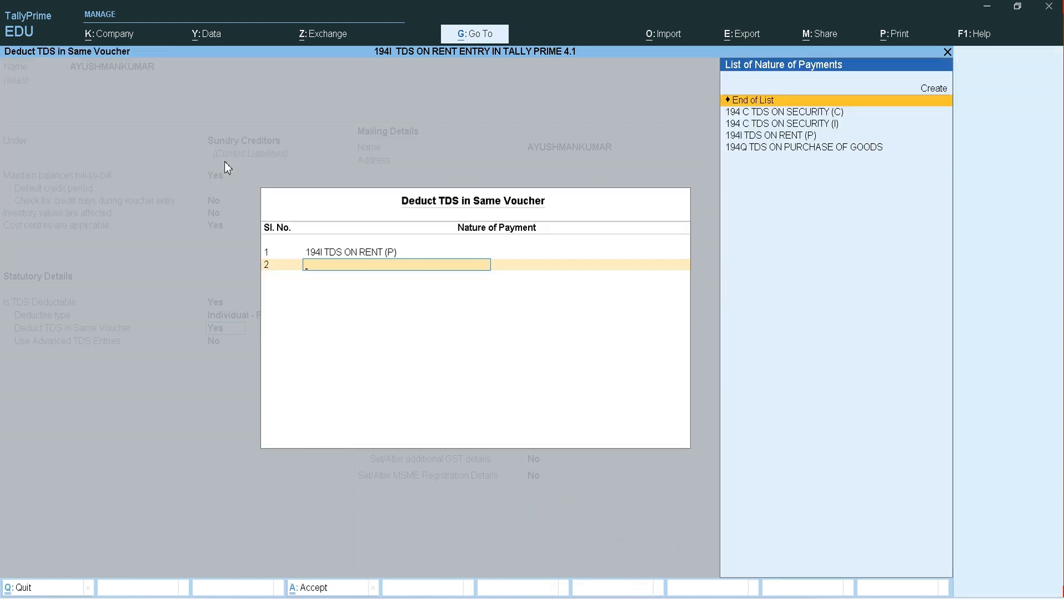
key("Return")
Step: Enable advanced TDS entries and ignore the income tax exemption limit for 194I TDS ON RENT (P)
type("y")
key("Return")
key("Return")
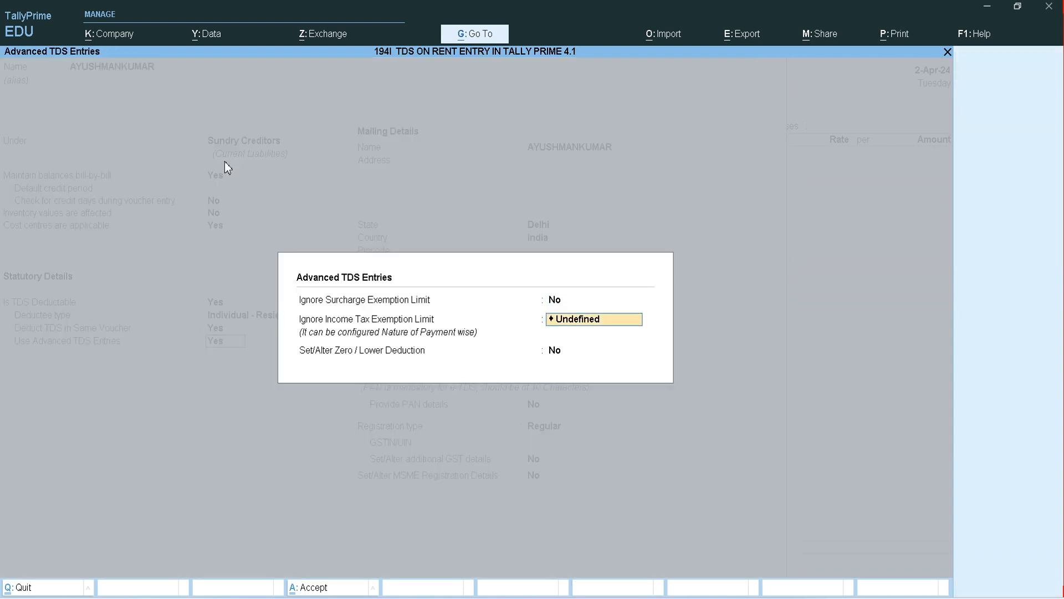
key("Up")
key("Up")
key("Return")
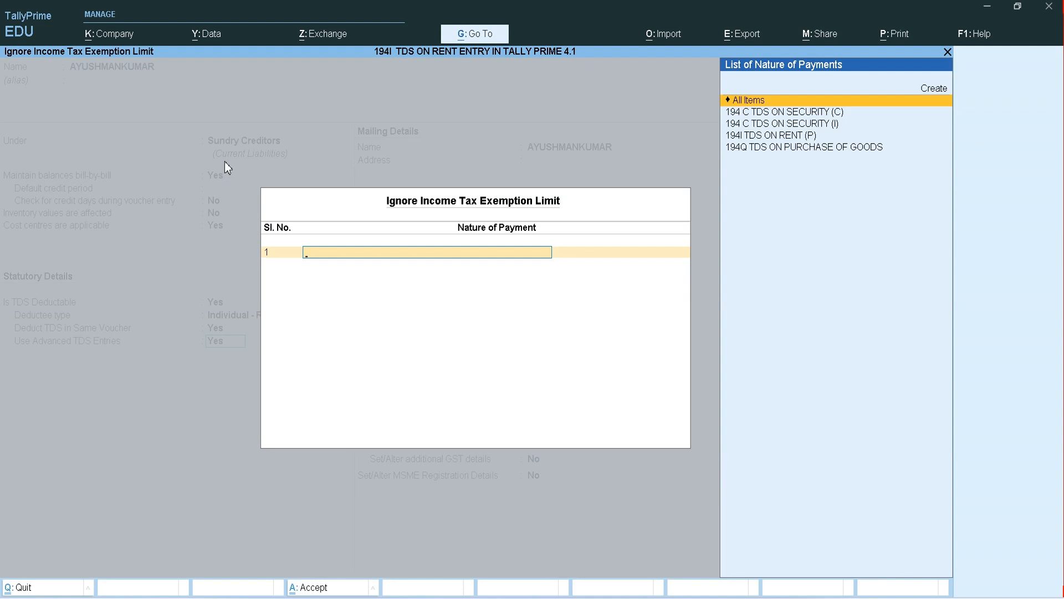
key("Down")
key("Down")
key("Down")
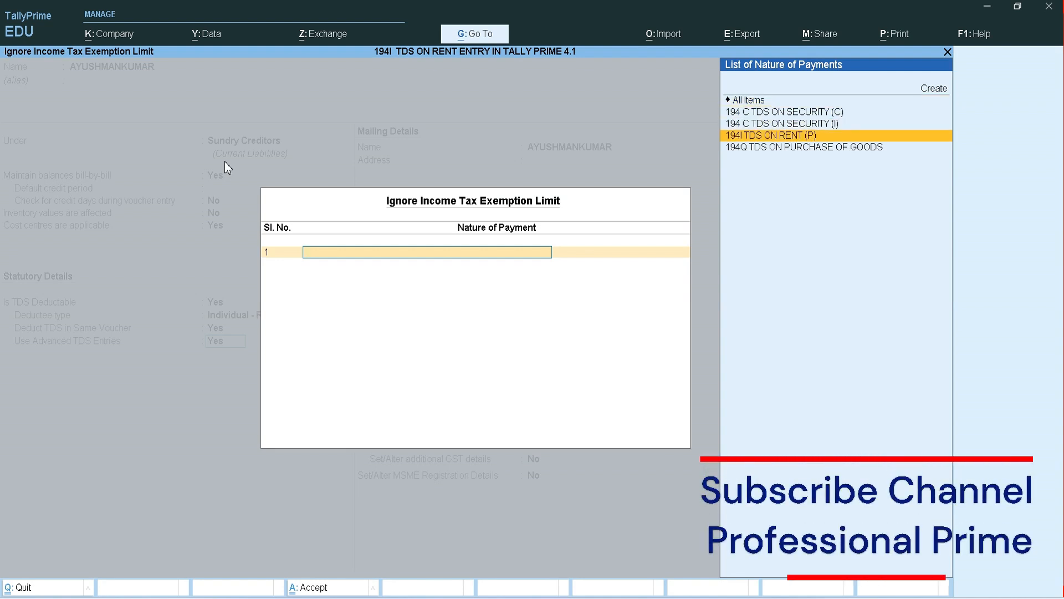
key("Return")
key("Return")
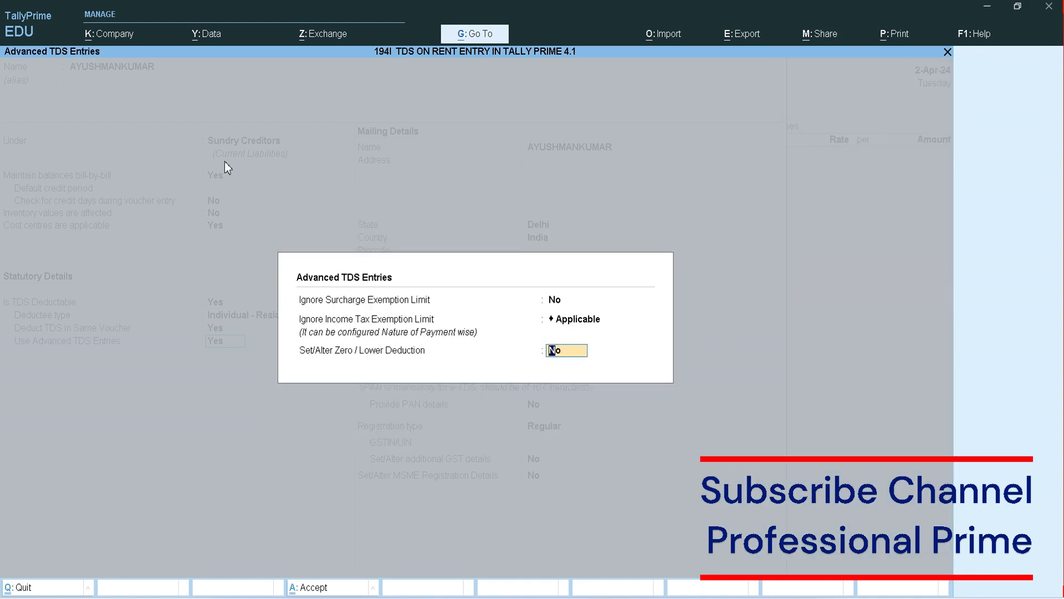
key("Return")
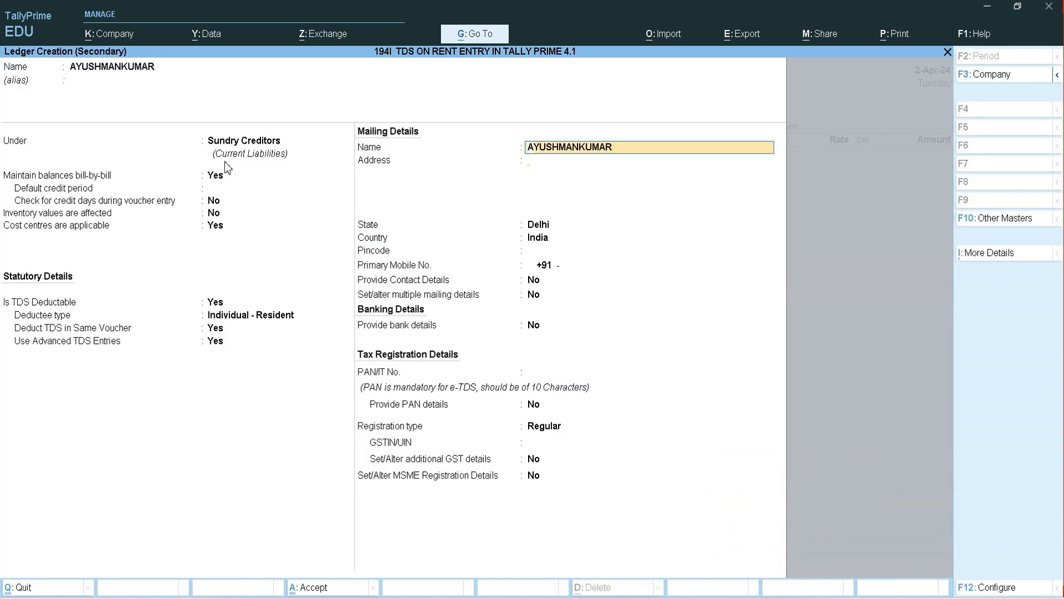
Step: Enter the supplier's PAN number and provide the PAN details with effective date 1-4-2024
key("Return")
key("Return")
key("Return")
key("Return")
key("Return")
key("Return")
key("Return")
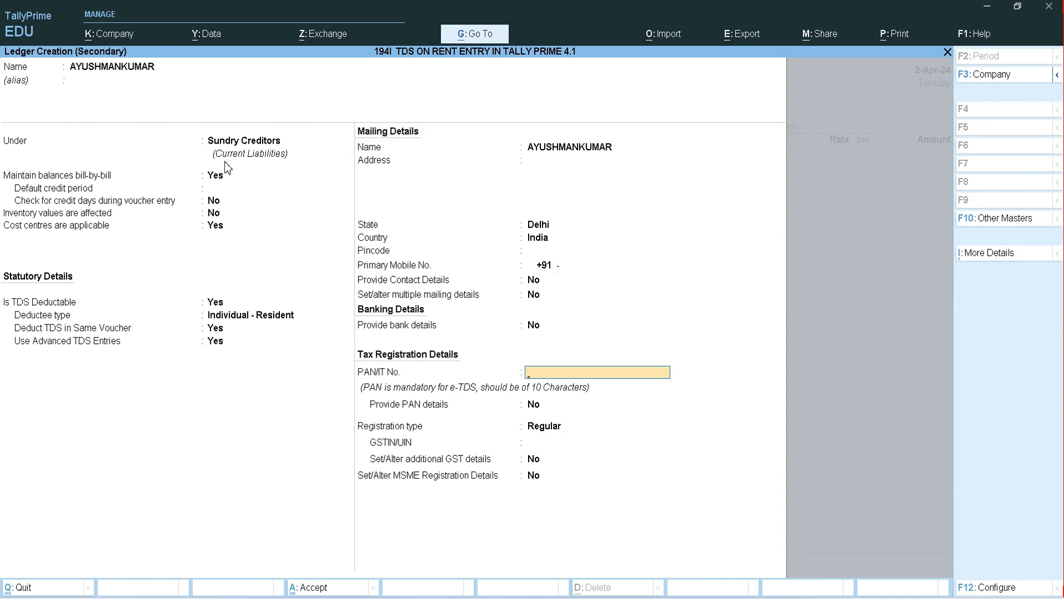
type("ASD")
type("PK2560")
type("E")
key("Return")
type("y")
key("Return")
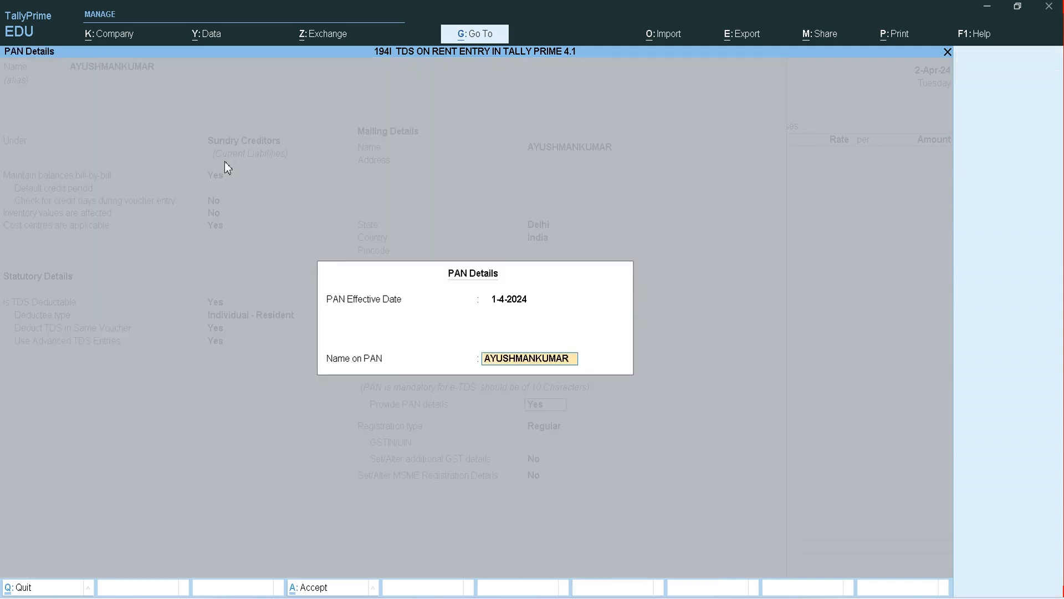
key("Return")
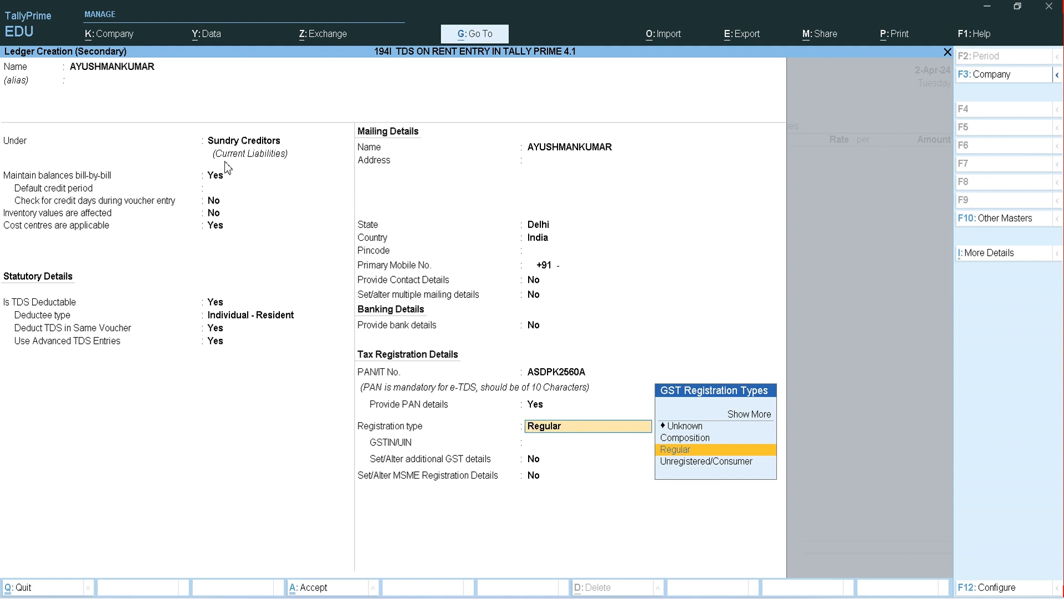
Step: Keep the Regular registration type and save the supplier ledger as the purchase voucher's party account
key("Return")
key("ctrl+a")
key("Return")
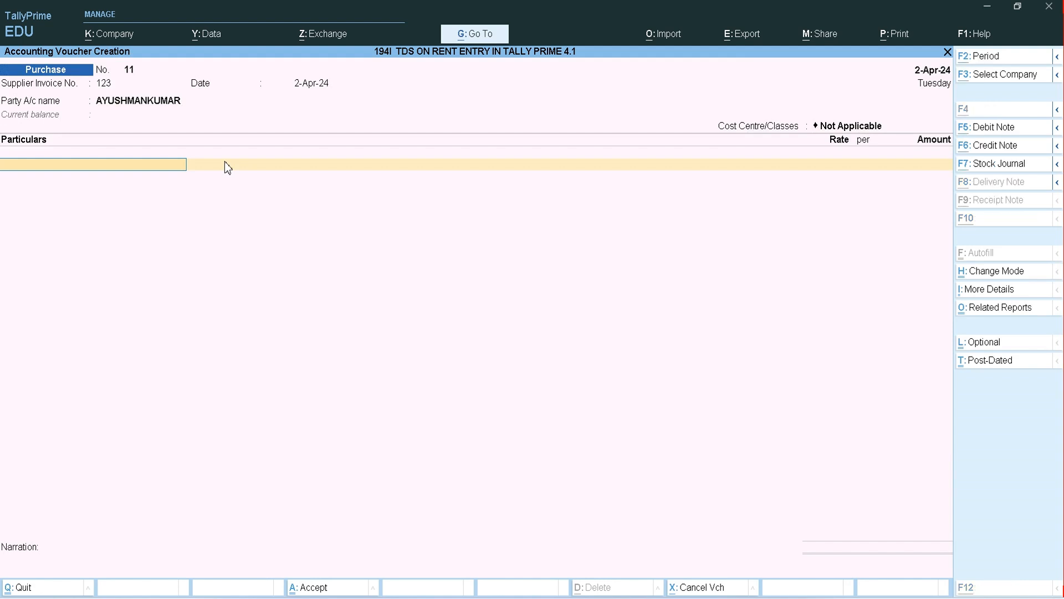
Step: Create a ledger named RENT EXP under Indirect Expenses from the voucher's particulars line
key("alt+c")
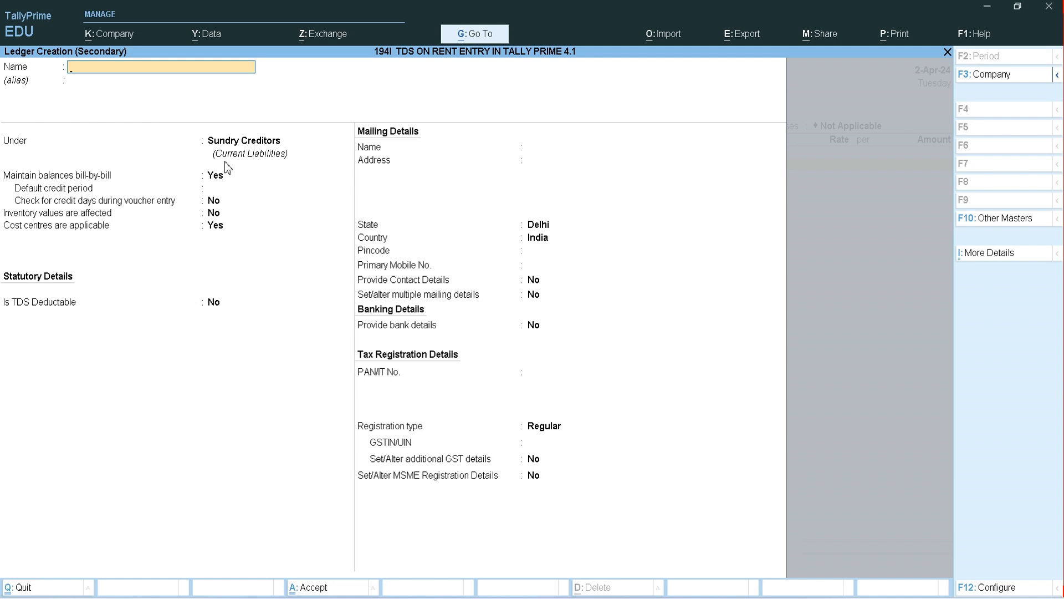
type("RENT")
type("EXP")
key("Return")
key("Return")
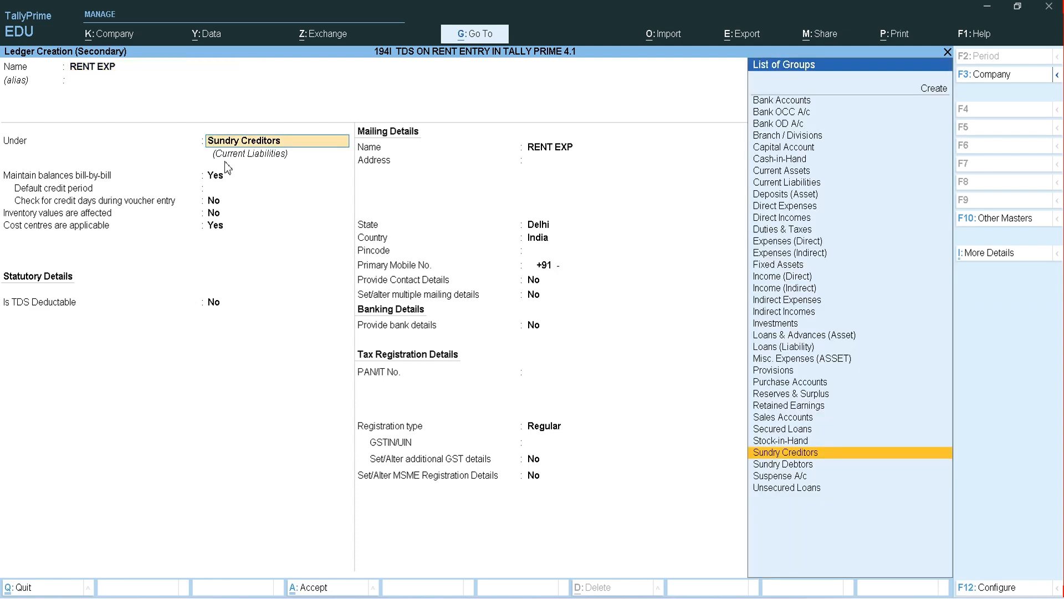
type("IND")
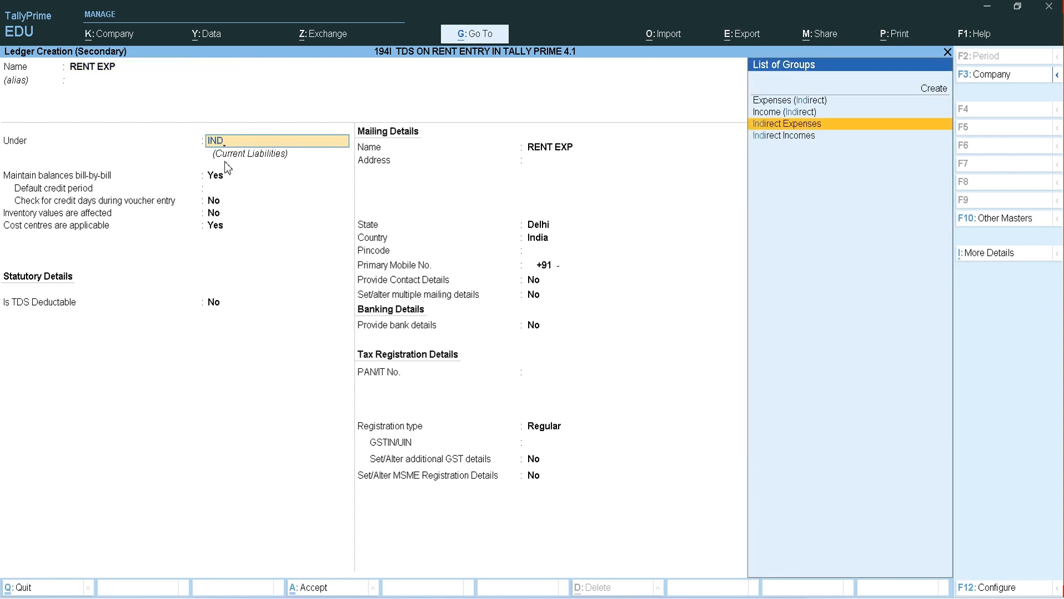
key("Return")
Step: Set the RENT EXP ledger's HSN/SAC details to Specify Details Here with HSN/SAC code 2525
key("Return")
key("Return")
key("Return")
key("Return")
key("Return")
key("Down")
key("Return")
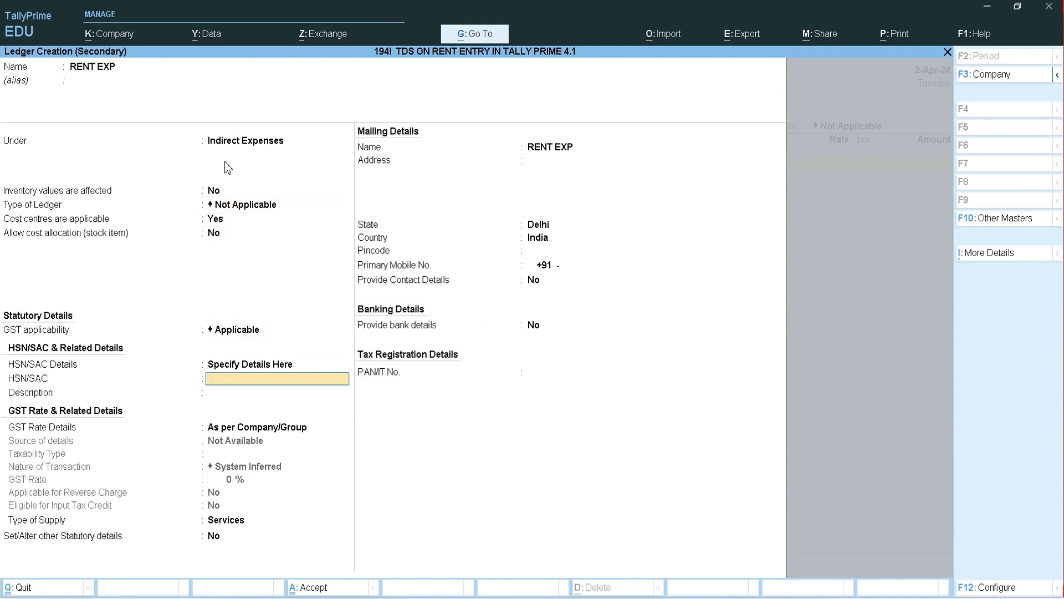
type("2525")
key("Return")
key("Return")
Step: Specify the RENT EXP ledger's GST rate details here as Taxable at 18%, keeping the System Inferred nature of transaction and Services supply type
key("Down")
key("Return")
key("Return")
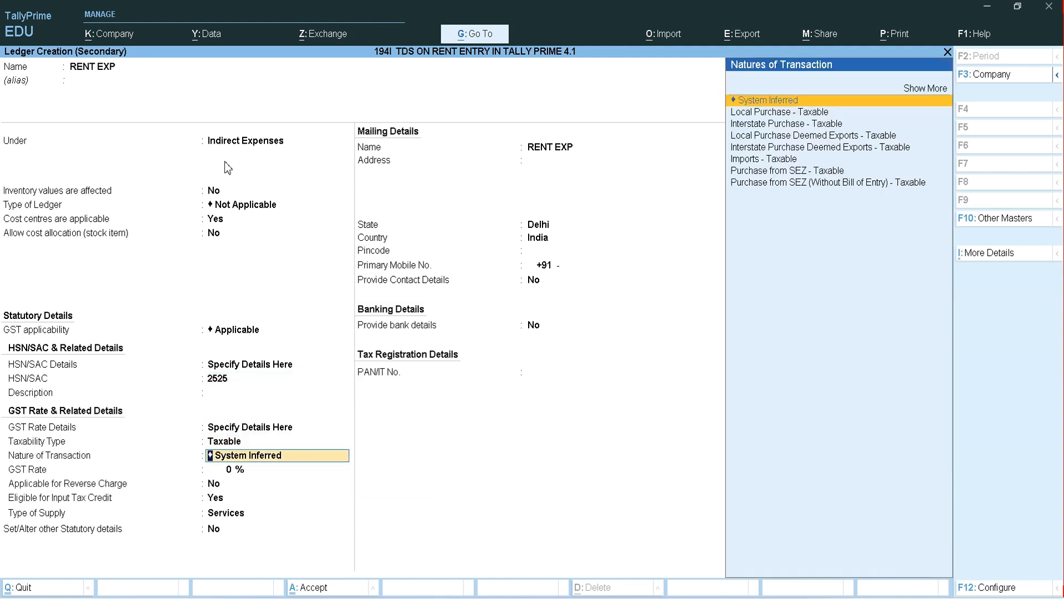
key("Return")
type("18")
key("Return")
key("Return")
key("Return")
key("Return")
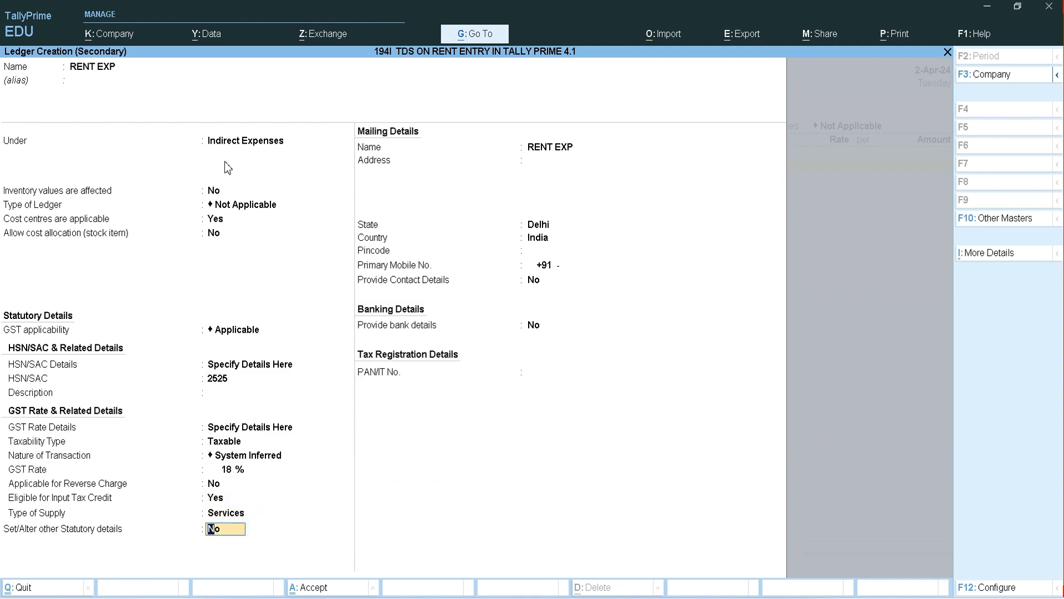
Step: Set other statutory details for RENT EXP with TDS Applicable and nature of payment Any, and save the ledger
type("y")
key("Return")
key("Up")
key("Up")
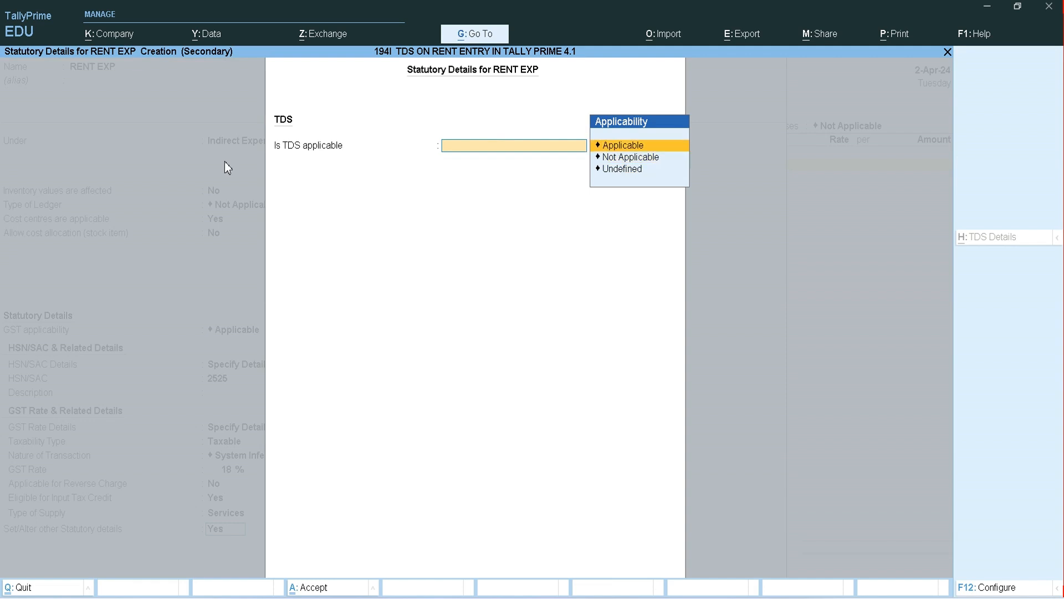
key("Return")
key("Down")
key("Down")
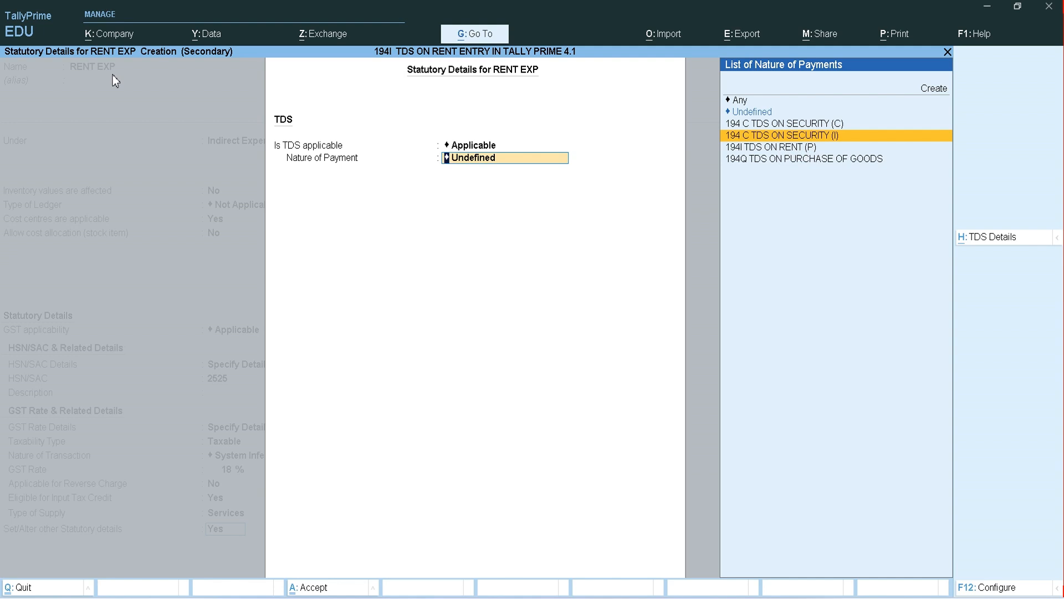
key("Up")
key("Up")
key("Up")
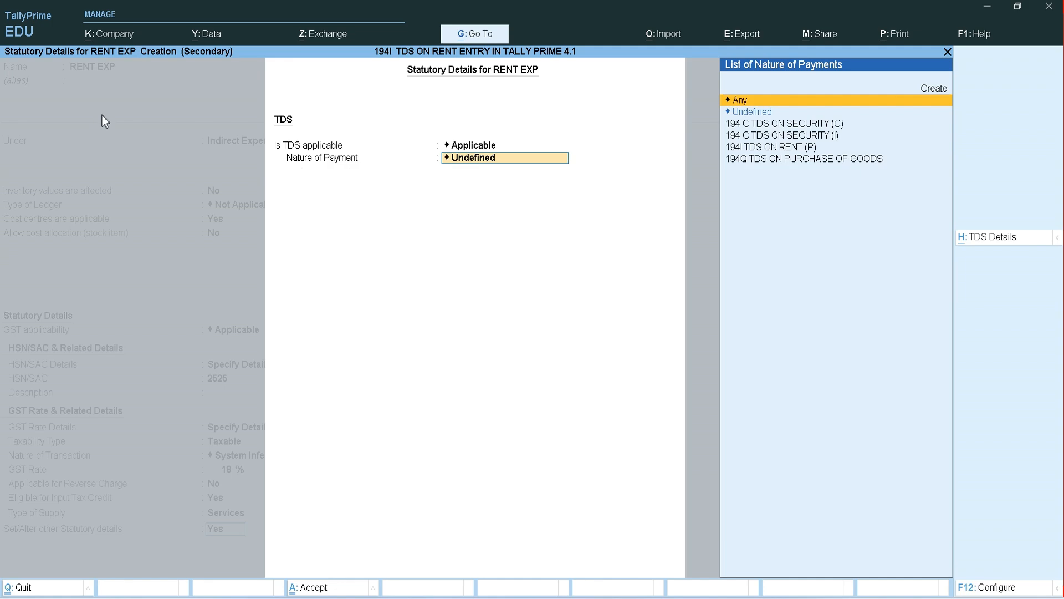
key("Return")
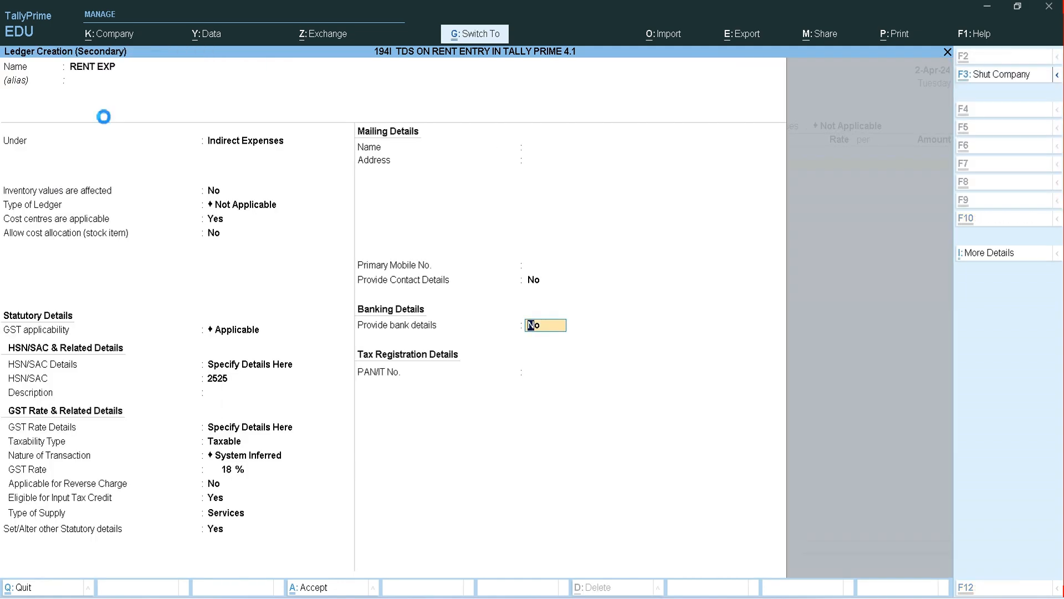
key("ctrl+a")
Step: Enter 50000 as the GST-inclusive amount for the RENT EXP line and accept the computed amount
type("50000")
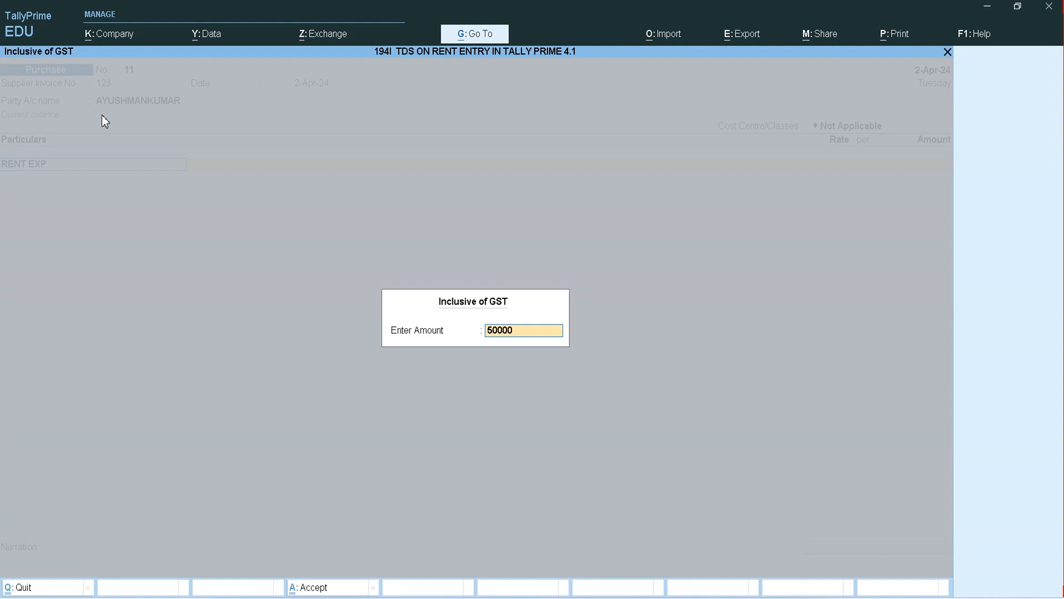
key("Return")
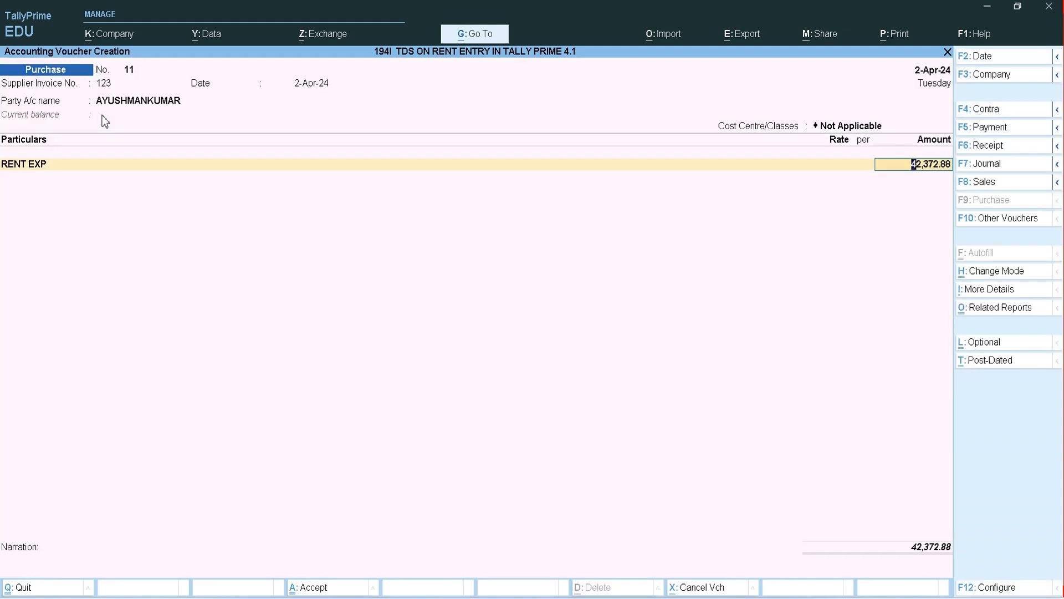
key("Return")
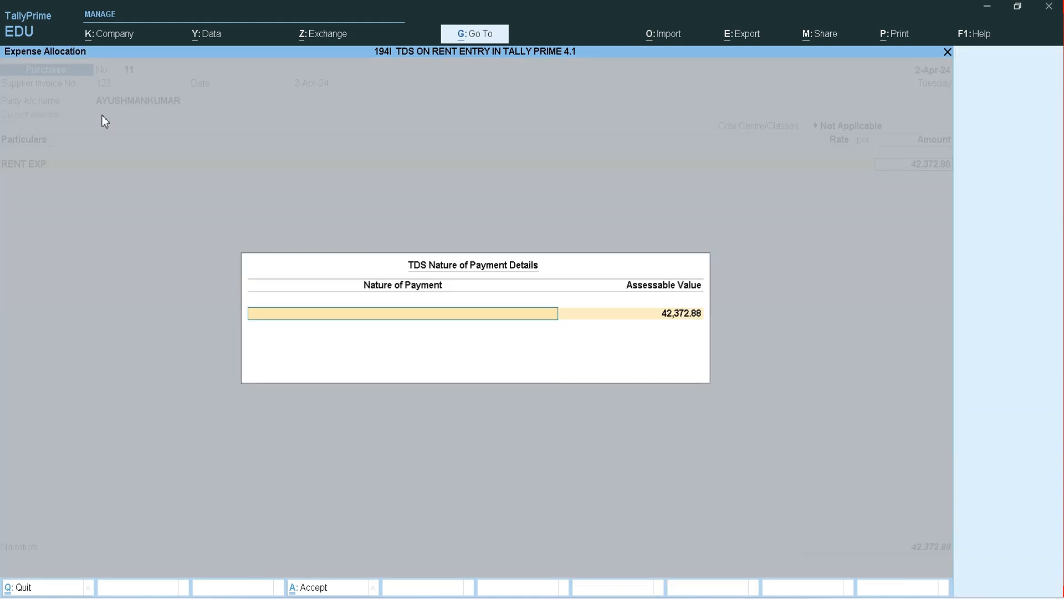
Step: Assign the nature of payment 194I TDS ON RENT (P) to the rent expense's full assessable value
type("A")
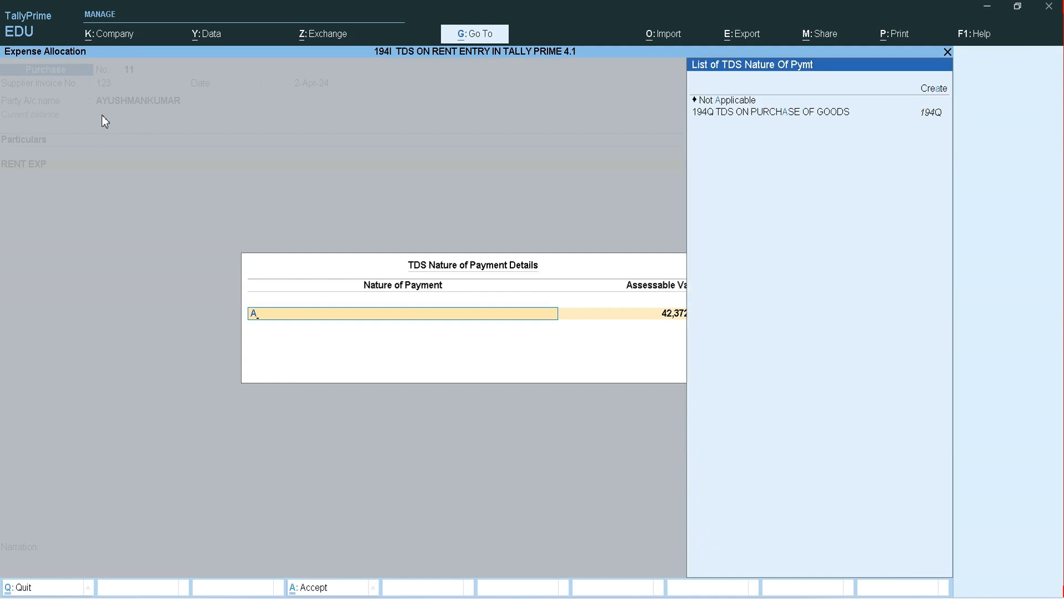
key("BackSpace")
key("Down")
key("Down")
key("Down")
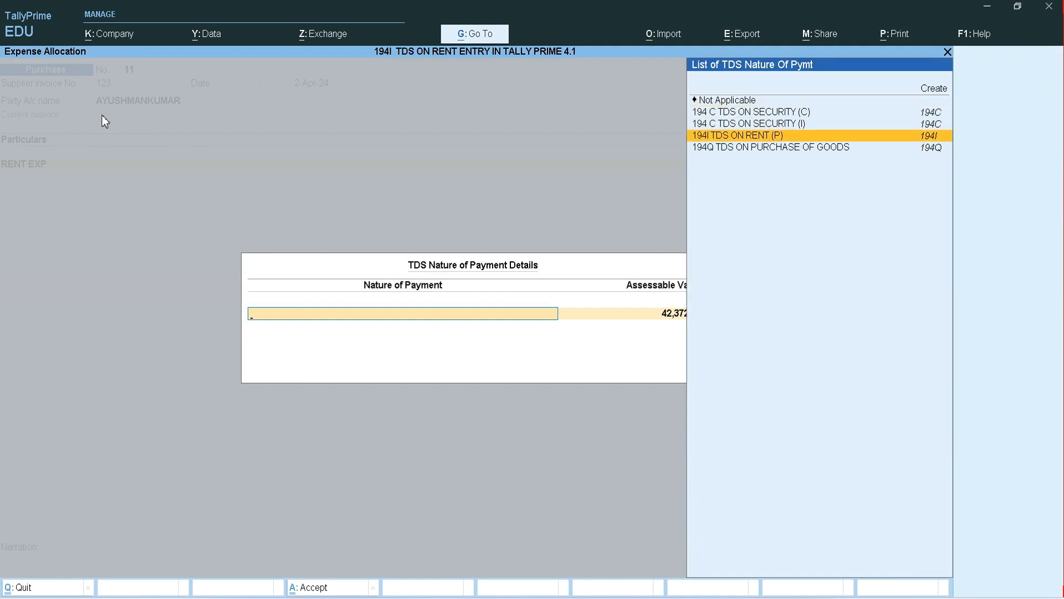
key("Return")
key("Return")
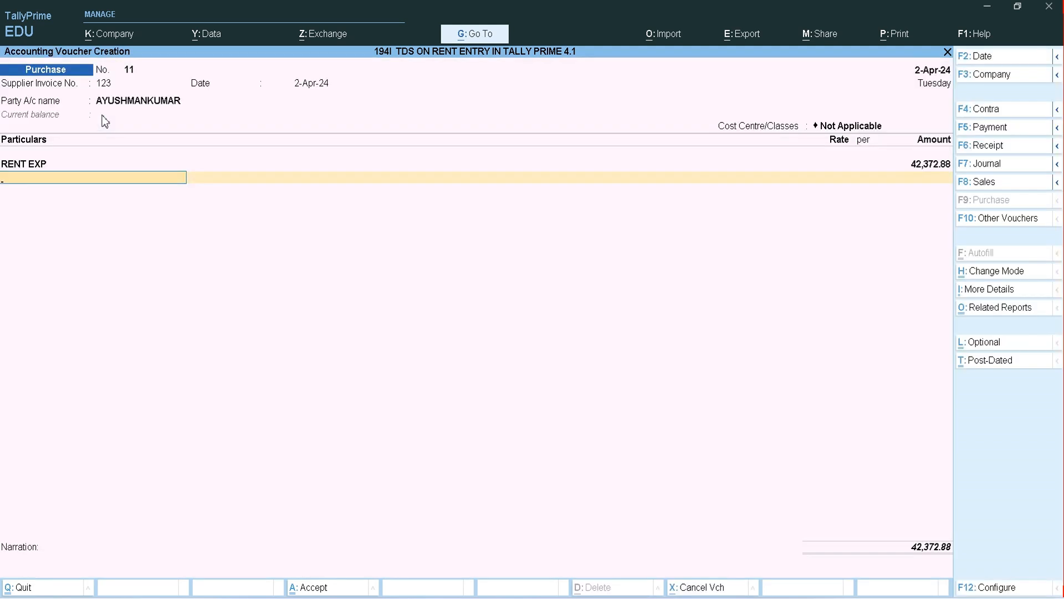
Step: Add the Input Cgst and Input Sgst ledgers to the purchase voucher with their calculated amounts
type("CG")
key("Down")
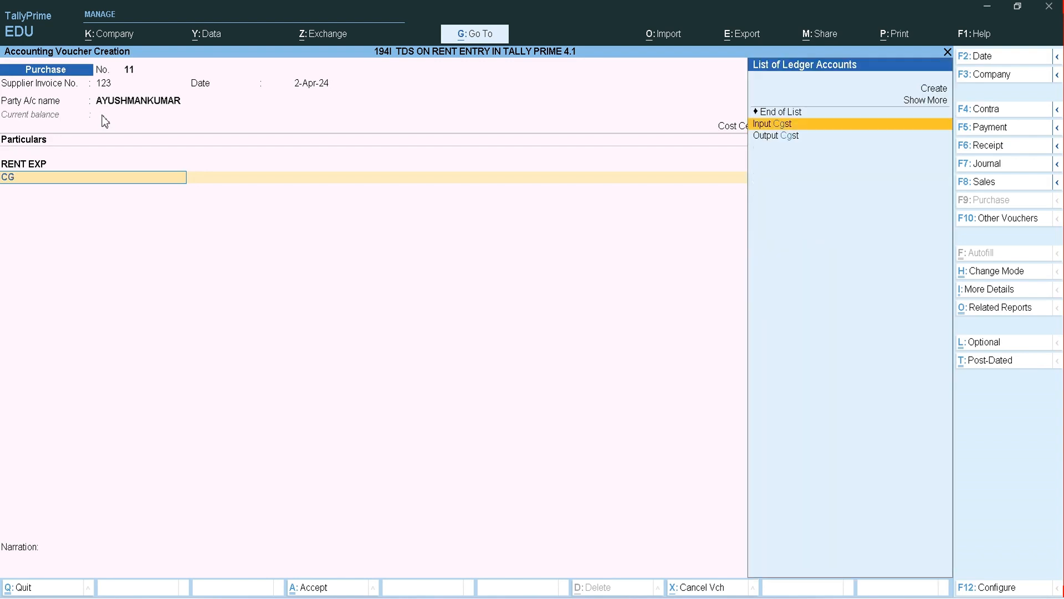
key("Return")
key("Return")
type("SG")
key("Down")
key("Return")
key("Return")
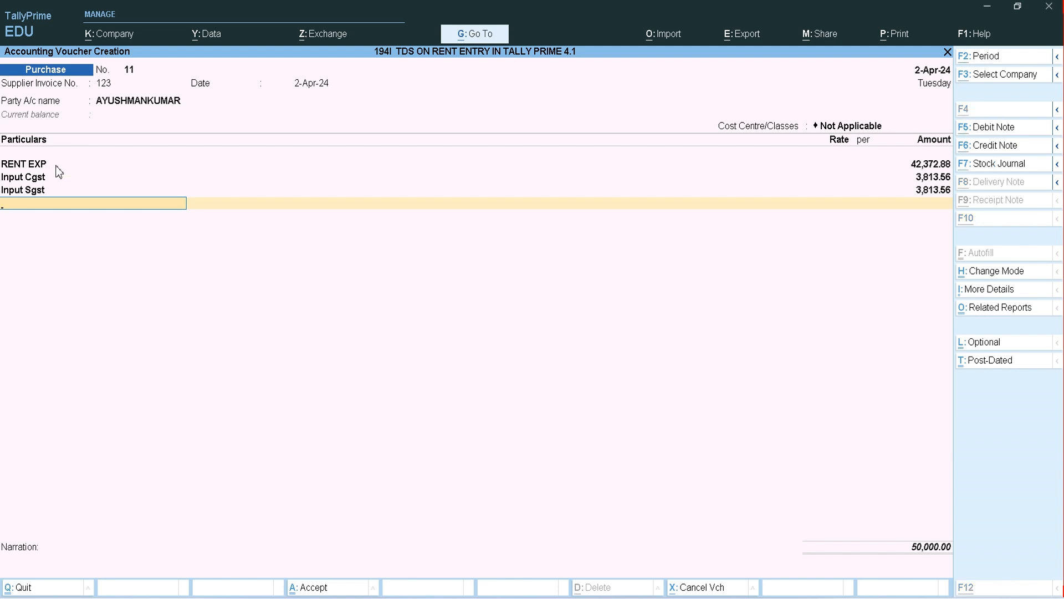
Step: Start a new ledger named 194I TDS ON RENT under Duties & Taxes from the voucher's particulars line
key("alt+c")
type("194I TDS ON RENT")
key("Return")
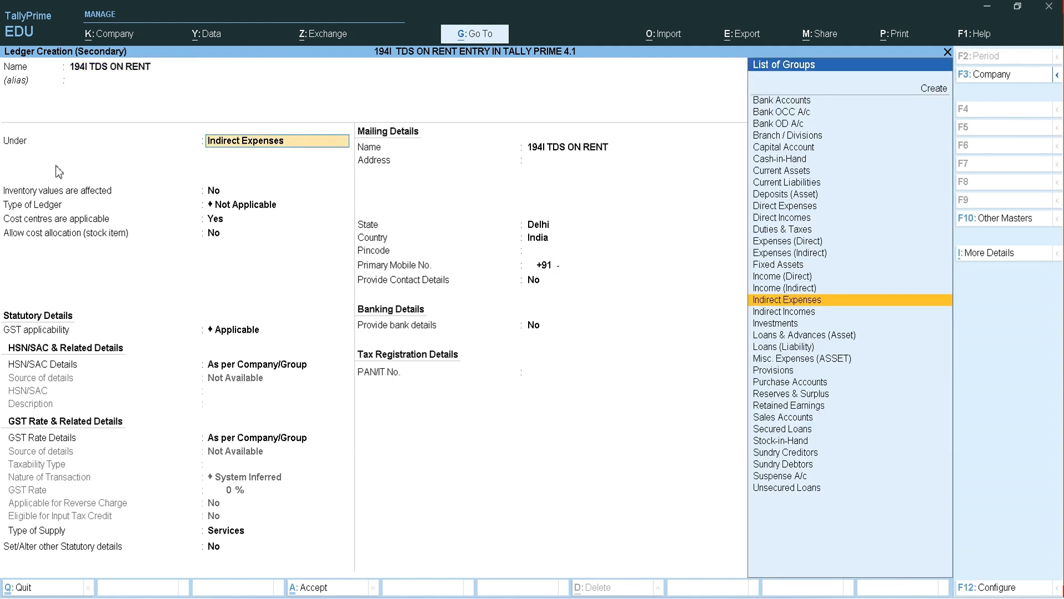
type("du")
key("Return")
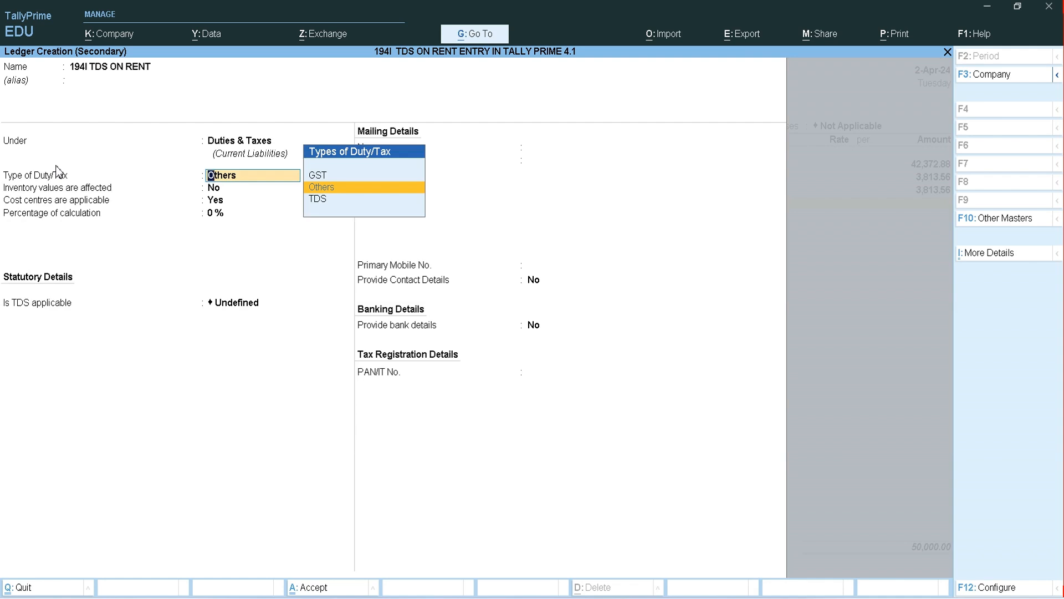
Step: Set the ledger's type of duty/tax to TDS with nature of payment Any, and save it into the voucher
key("Down")
key("Return")
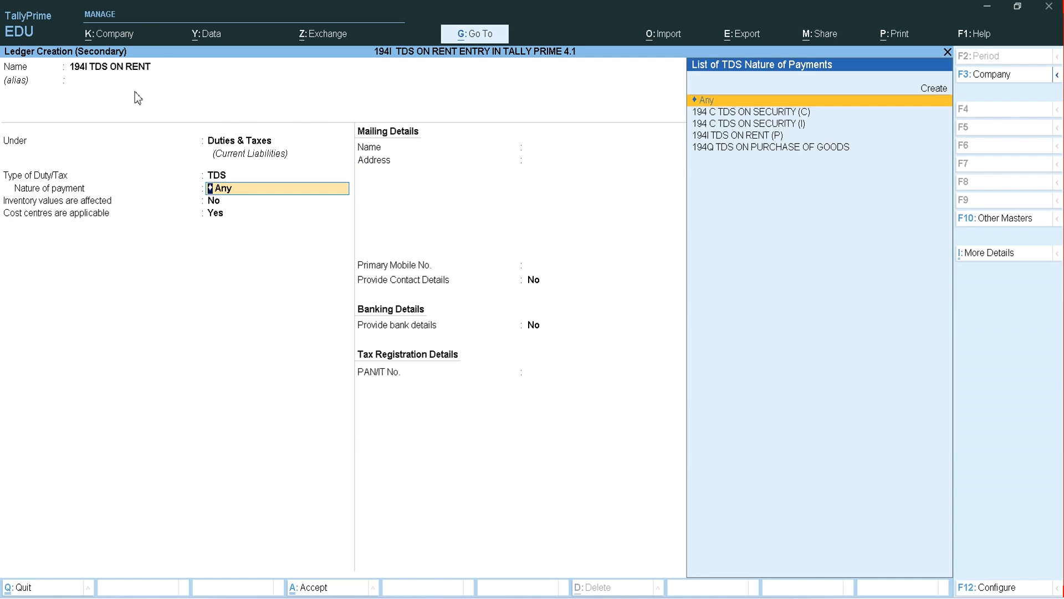
key("Return")
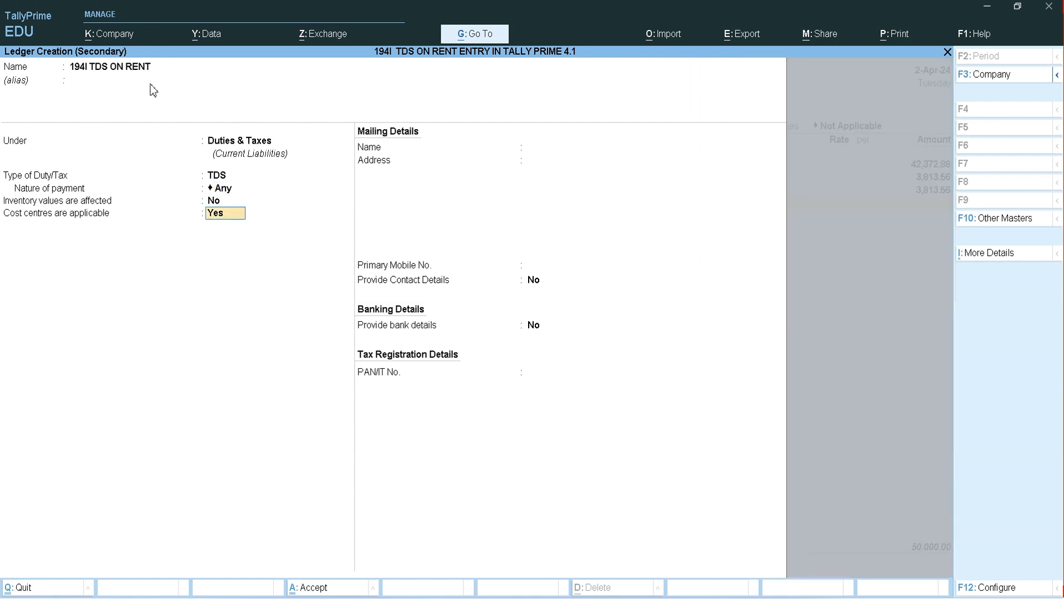
key("ctrl")
key("ctrl+a")
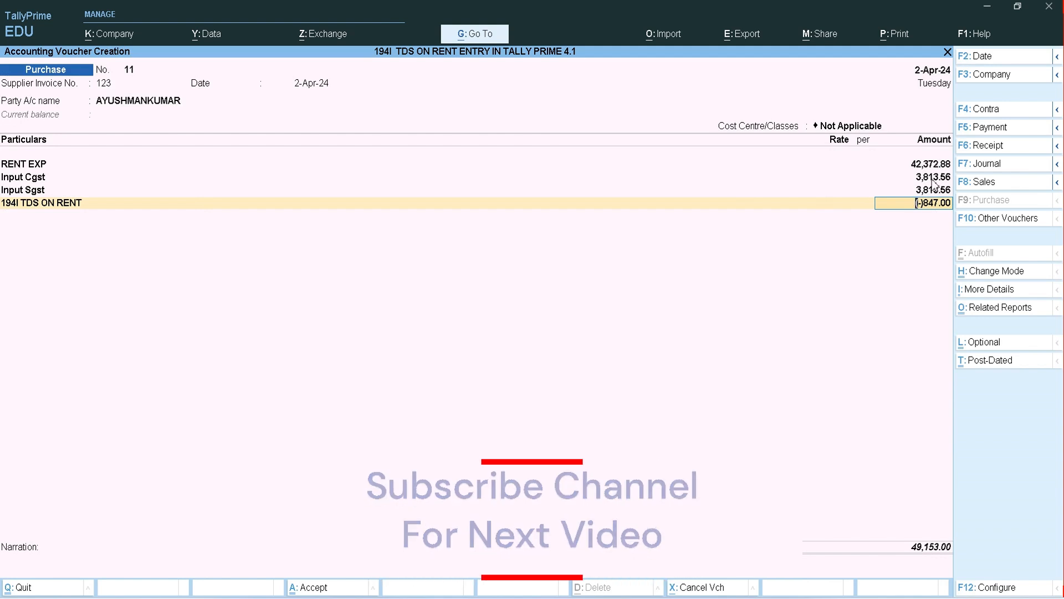
Step: Accept the TDS amount, allocate both bill-wise lines as New Ref 123, and save the purchase voucher
key("Return")
key("Return")
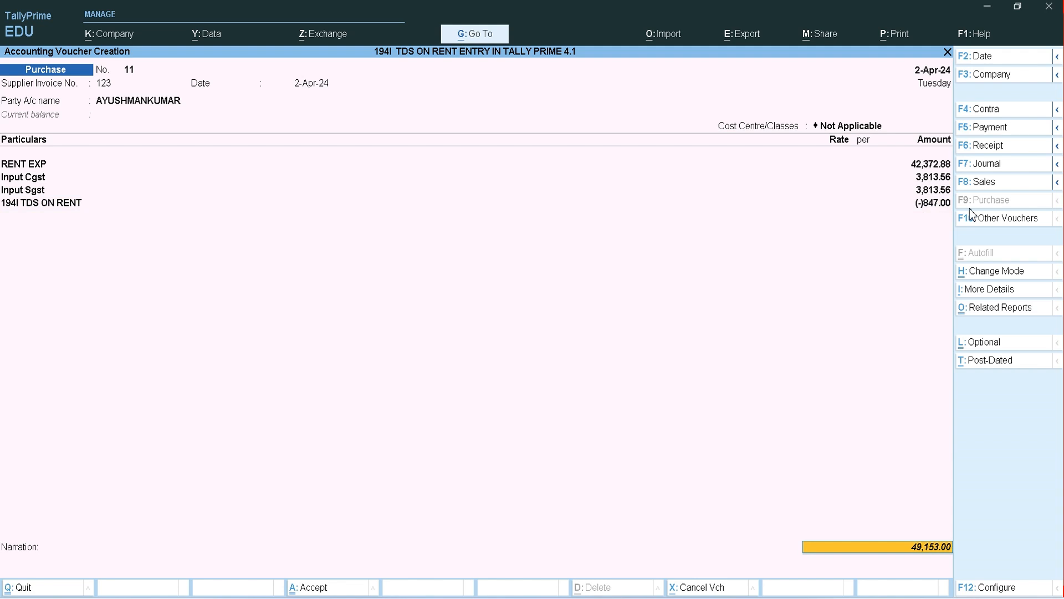
key("Return")
key("Return")
key("Return")
key("Return")
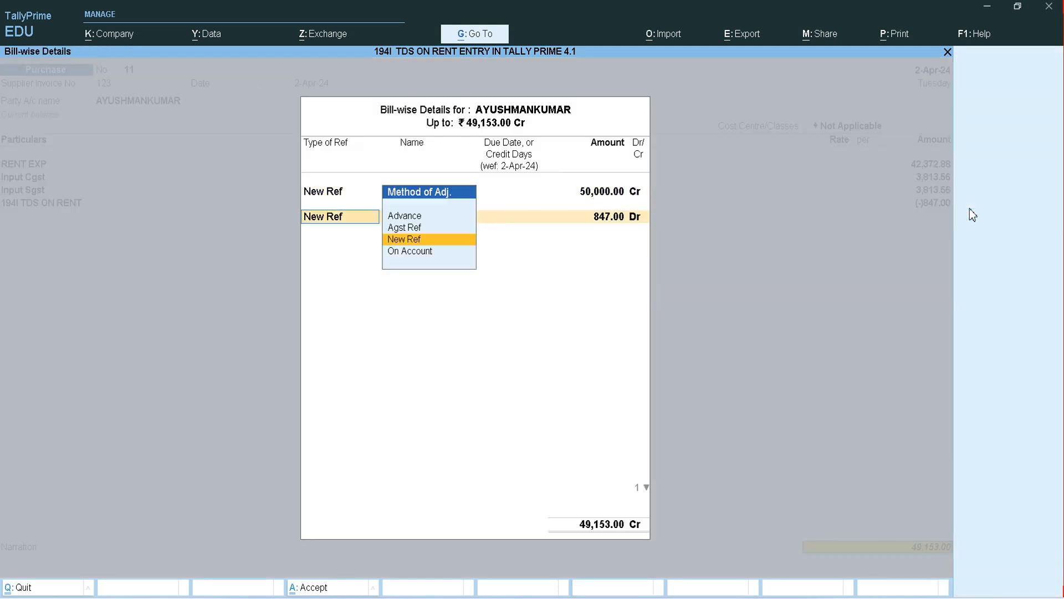
key("Return")
key("Return")
key("Return")
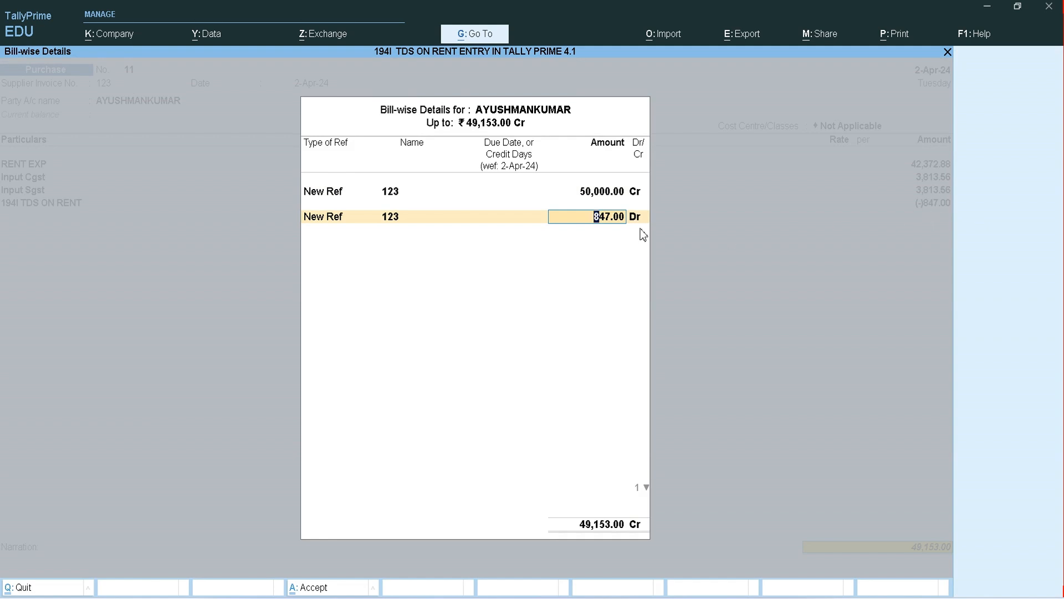
key("Return")
key("Return")
key("Return")
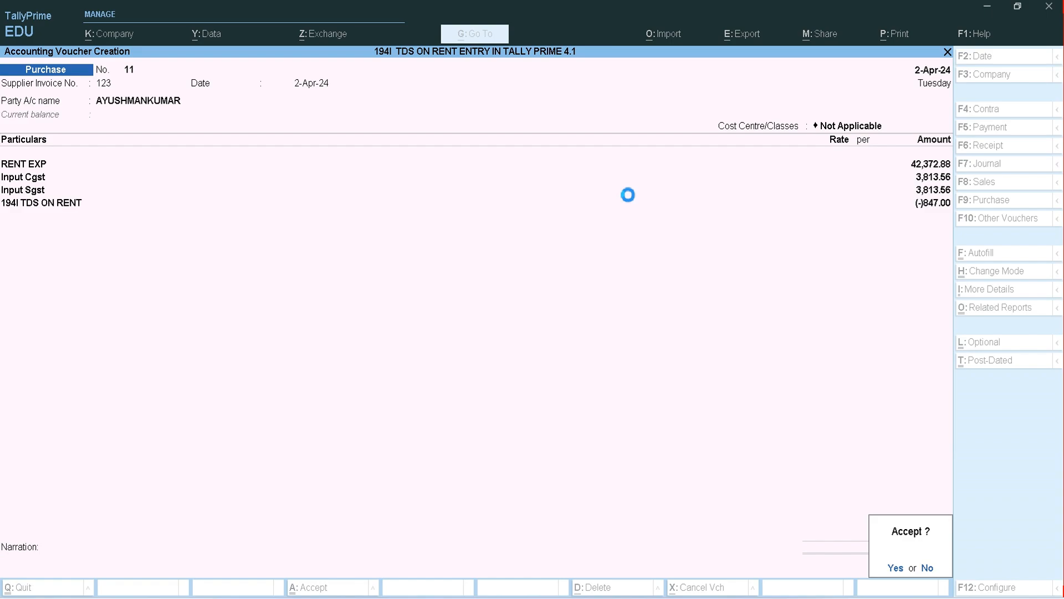
key("Return")
Step: Switch to the Word notes to review the Land & Building item under 194-I(b), and return to TallyPrime
key("alt+Tab")
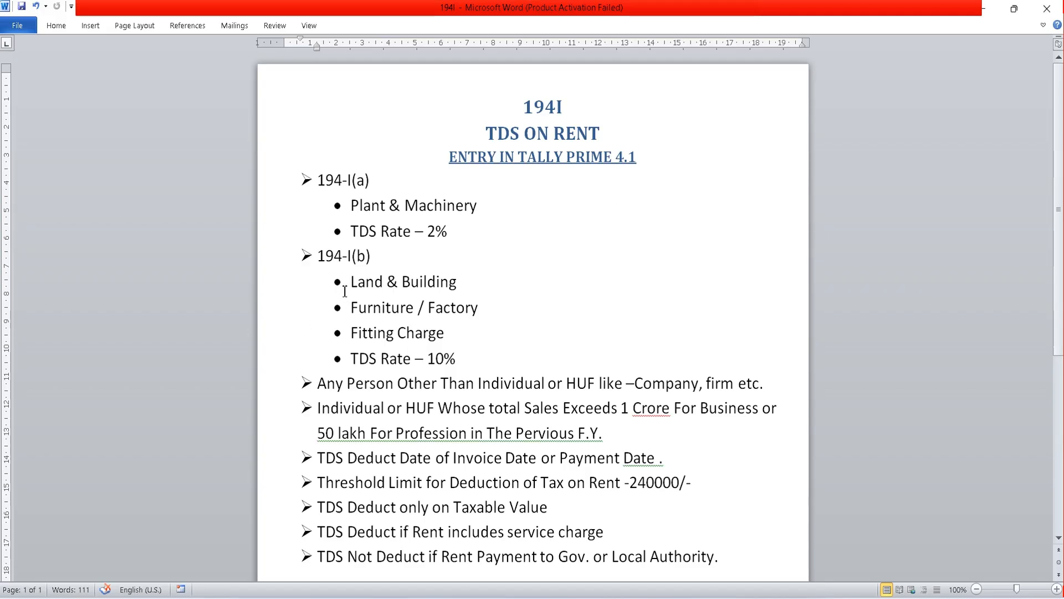
left_click_drag(351, 285, 463, 288)
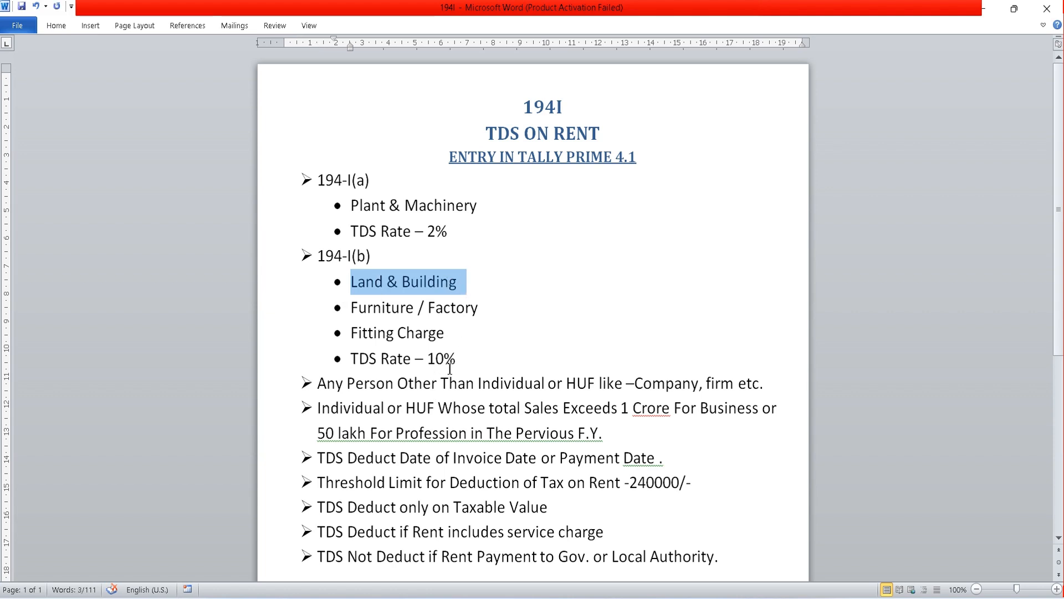
key("alt+Tab")
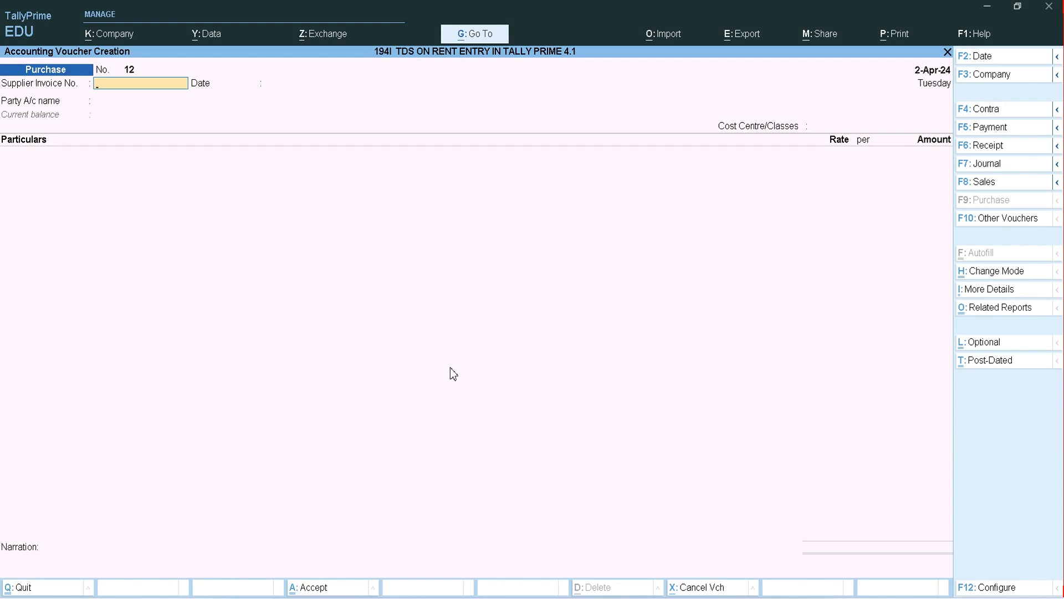
Step: Enter supplier invoice number 256 dated 2-Apr-24 in the new purchase voucher
type("256")
key("Return")
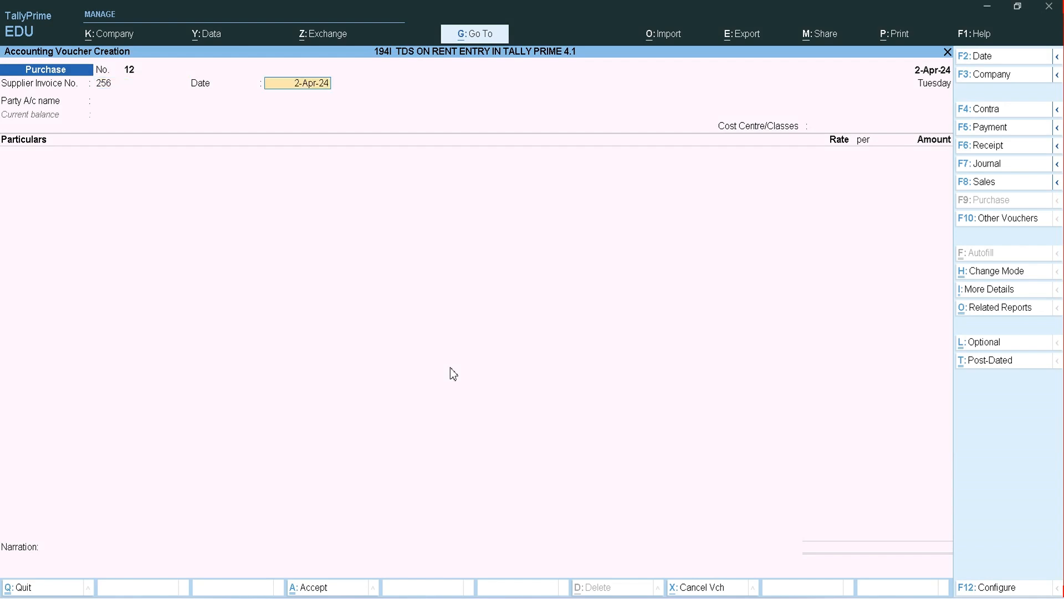
key("Return")
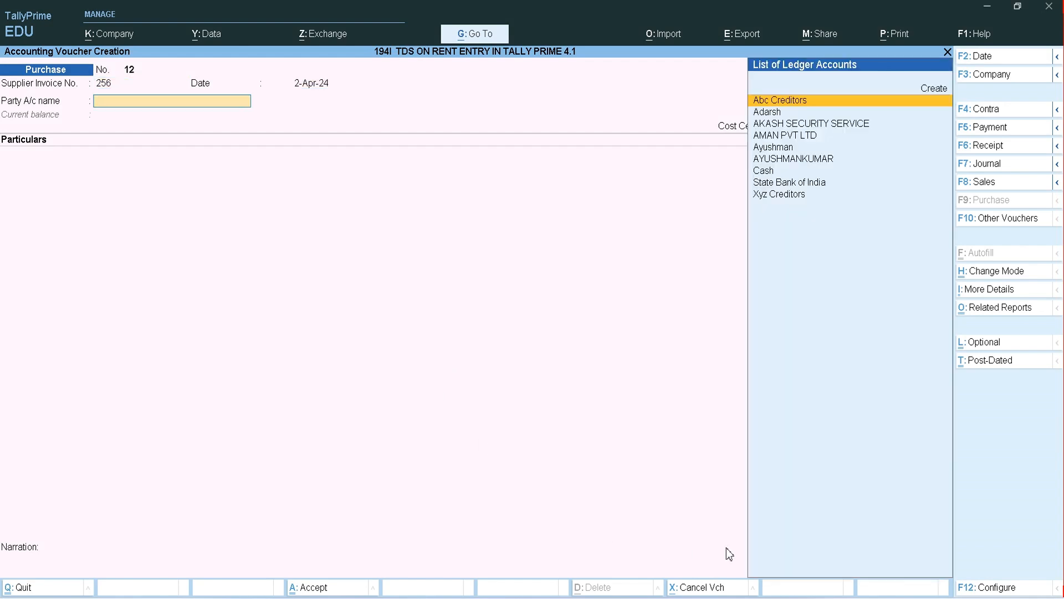
key("Down")
key("Down")
key("Down")
key("Down")
key("Down")
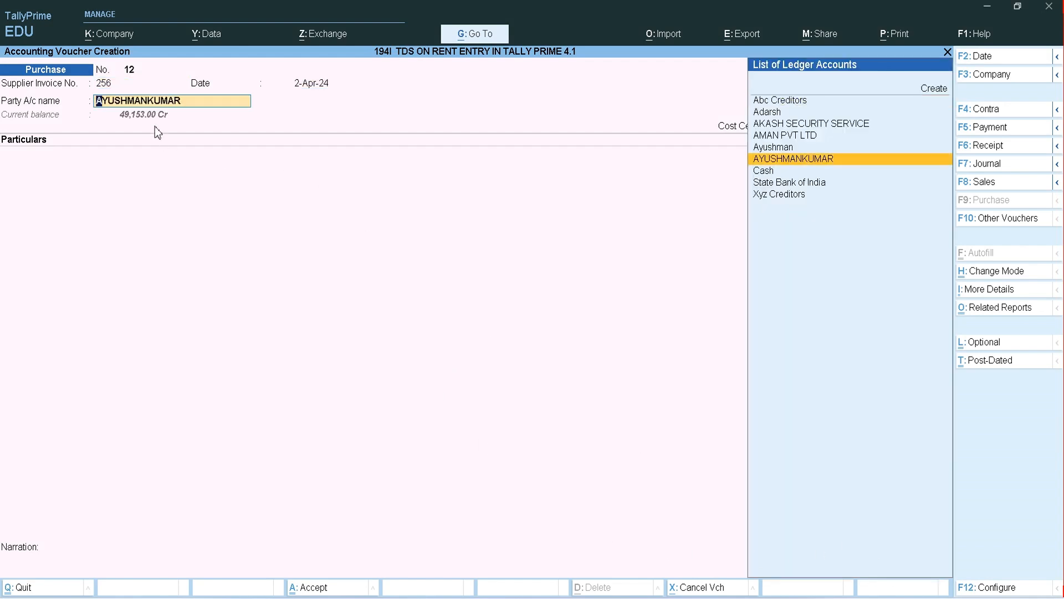
Step: Create a new party ledger with the second supplier's full name under Sundry Creditors
key("alt+c")
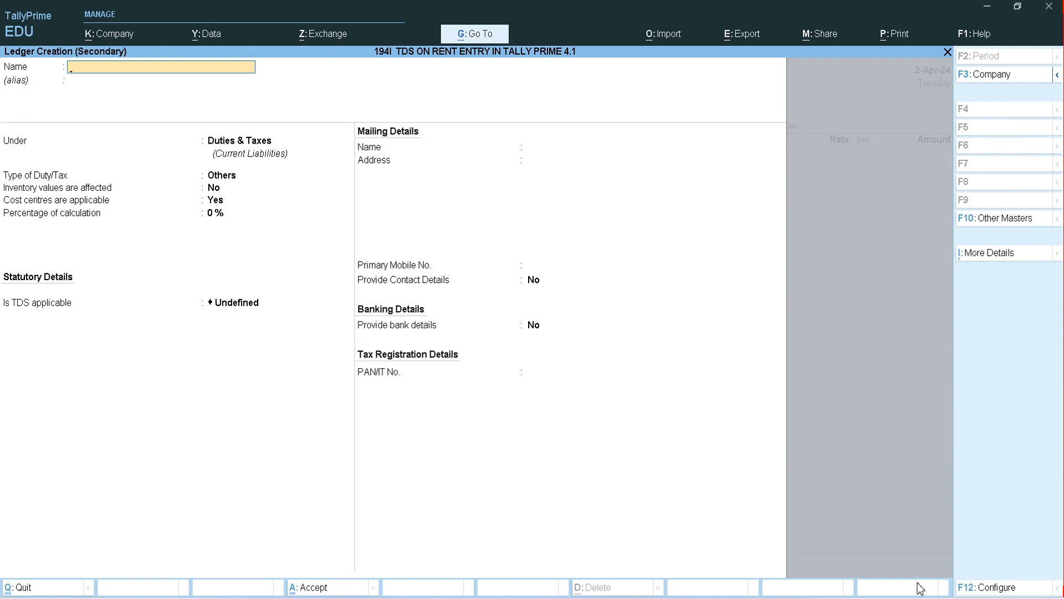
type("ADARSH KUMAR")
key("Return")
type("SUN")
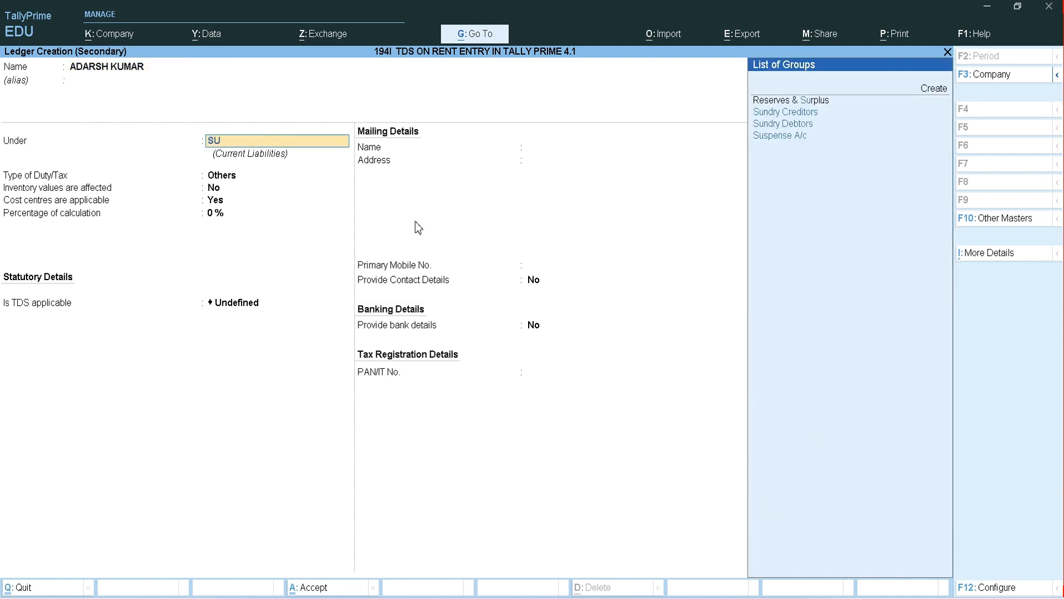
key("Return")
Step: Keep the new supplier's default balance and cost centre settings and set Is TDS Deductable to Yes
key("Return")
key("Return")
key("Return")
key("Return")
key("y")
key("Return")
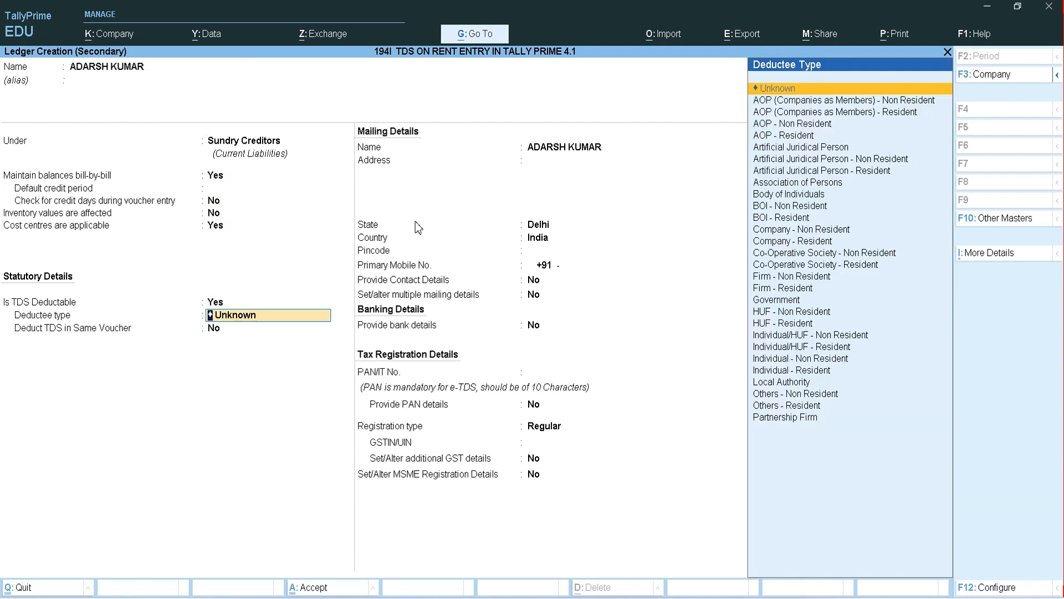
Step: Set the new supplier's deductee type to Individual - Resident and Deduct TDS in Same Voucher to Yes
key("Down")
key("Down")
key("Down")
key("Down")
key("Down")
key("Down")
key("Down")
key("Down")
key("Down")
key("Down")
key("Down")
key("Down")
key("Down")
key("Down")
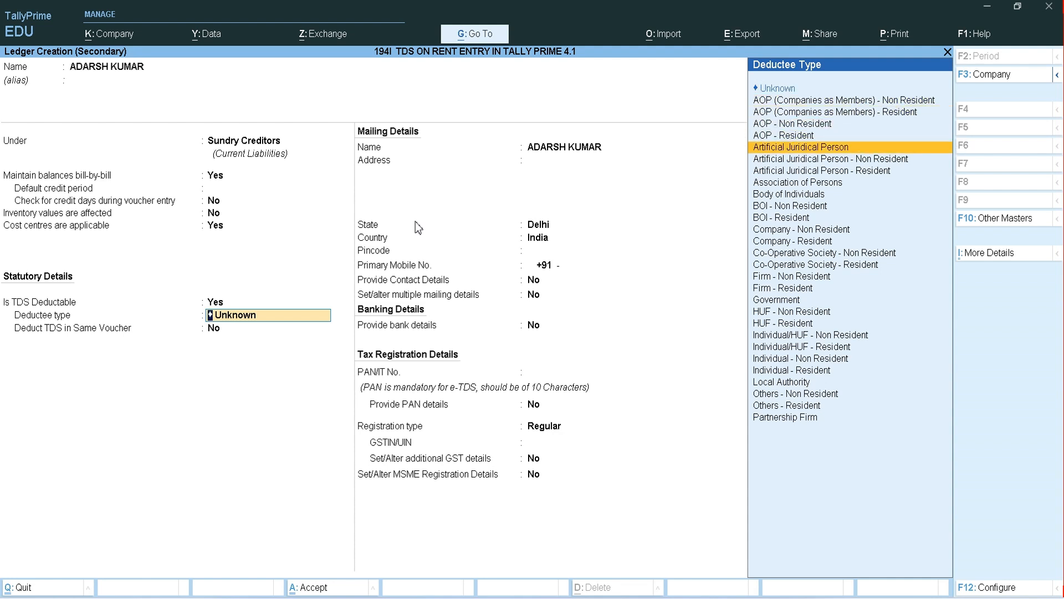
key("Down")
key("Down")
key("Down")
key("Down")
key("Down")
key("Down")
key("Down")
key("Down")
key("Down")
key("Up")
key("Up")
key("Up")
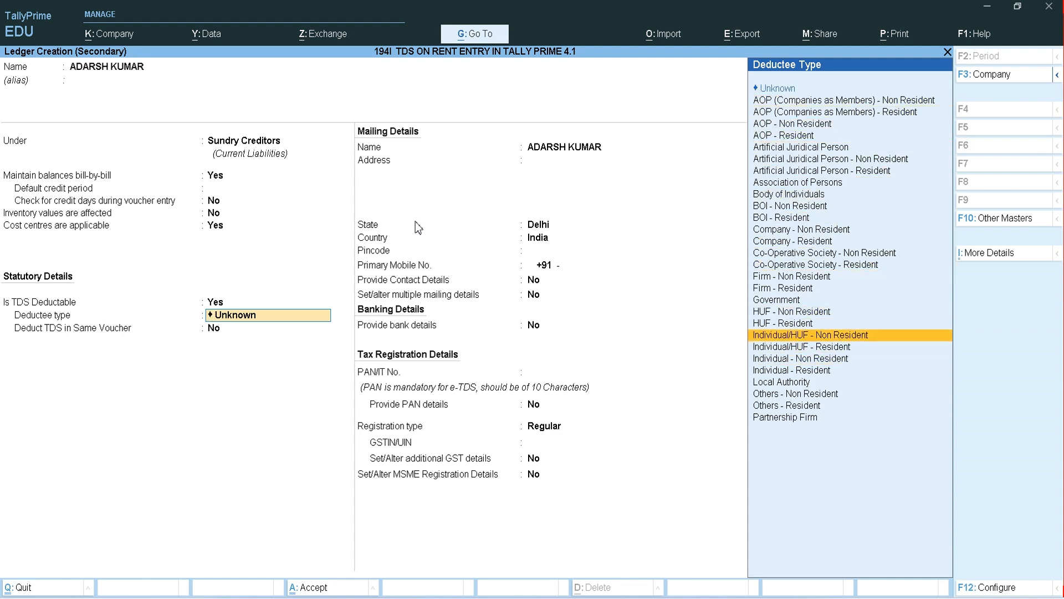
key("Down")
key("Down")
key("Down")
key("Down")
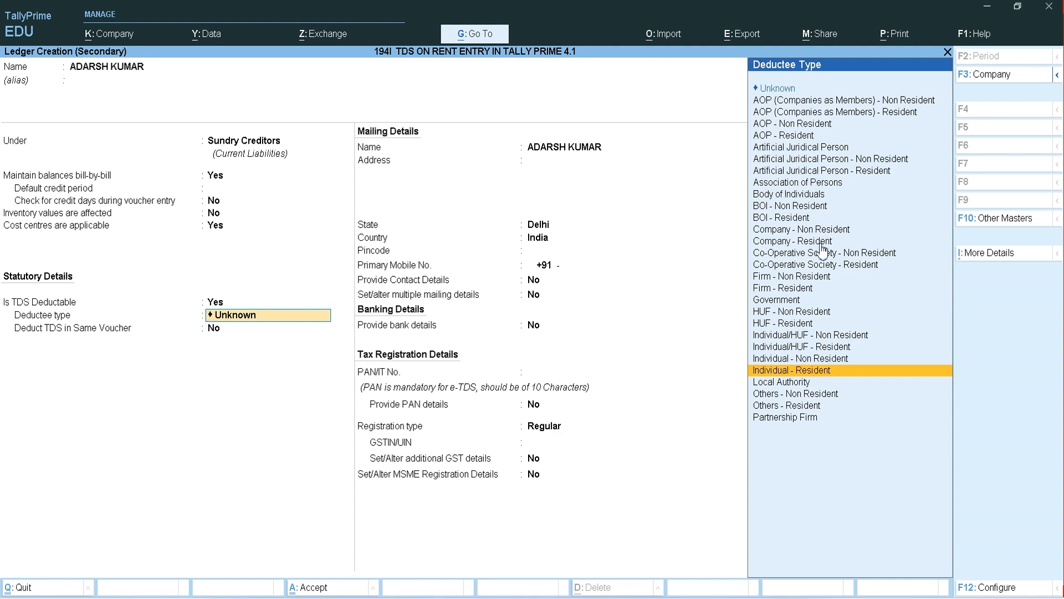
key("Return")
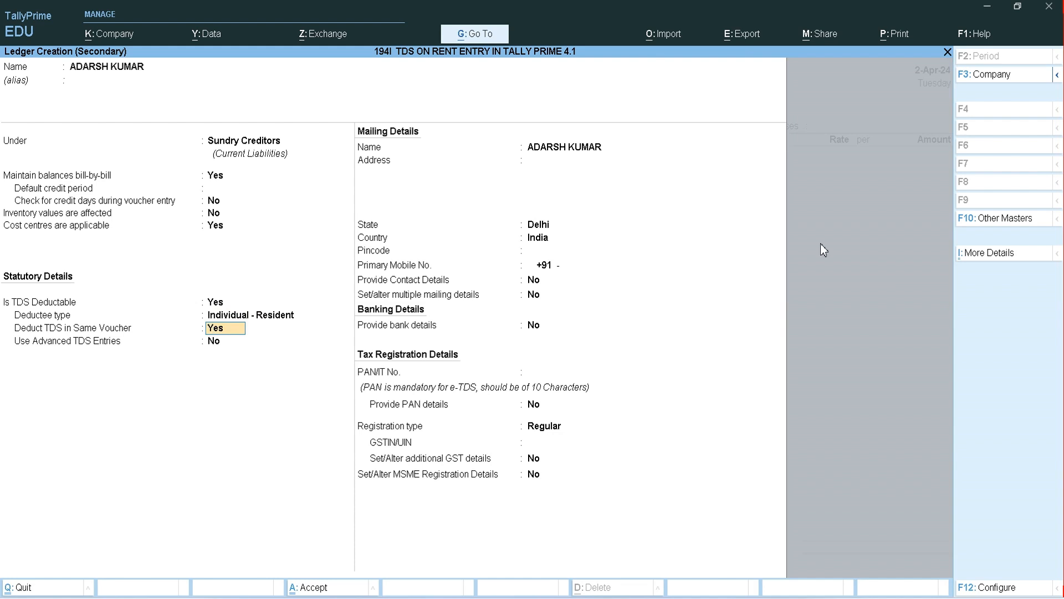
key("Return")
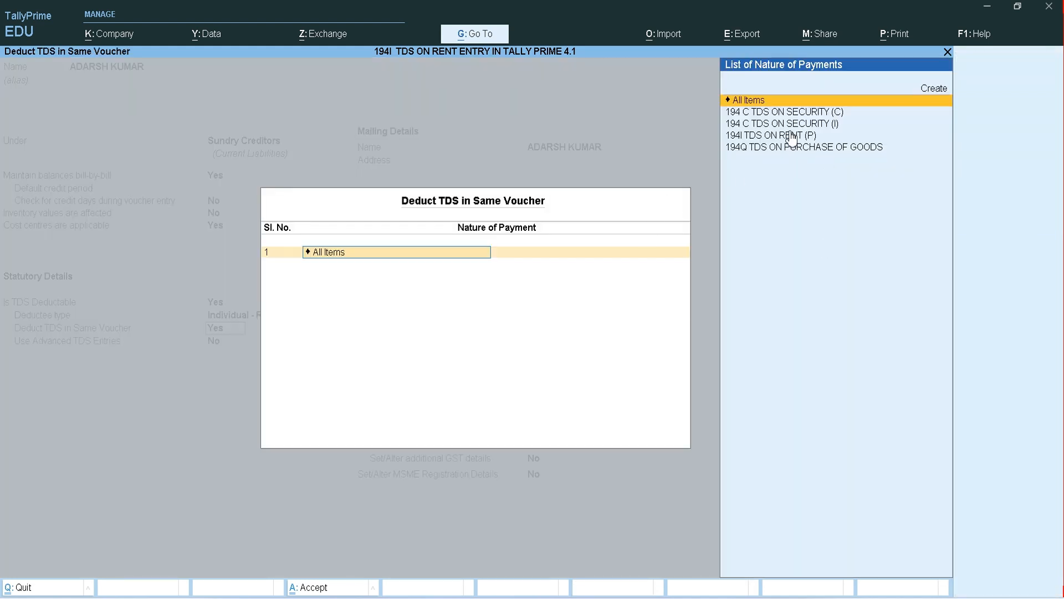
Step: Create the nature of payment 194I TDS ON RENT (10) with section 194I, payment code 194 and 10% rates, and assign it for same-voucher deduction
key("alt+c")
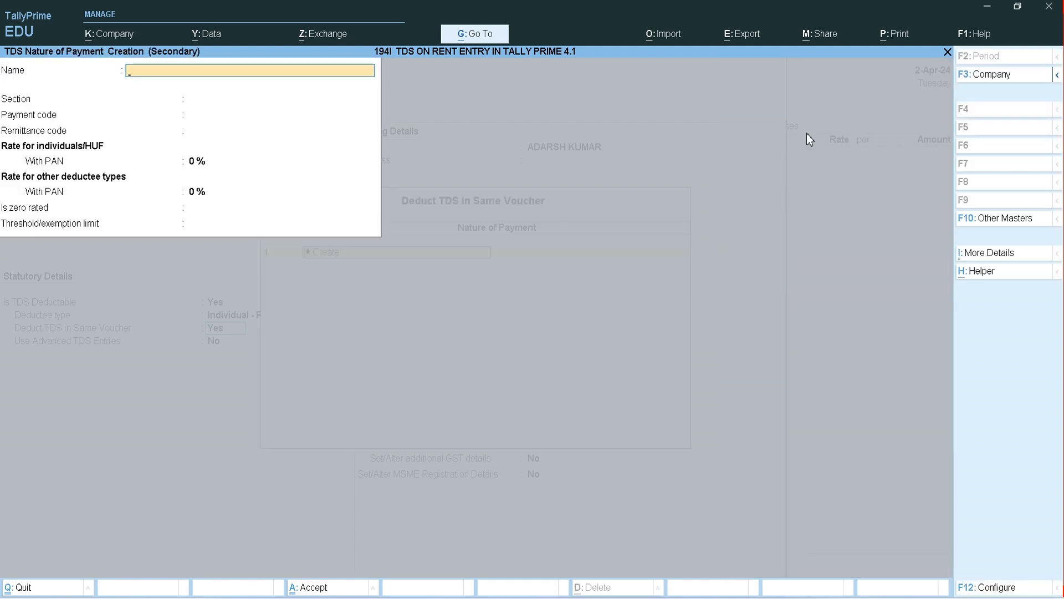
type("194I TDS ON RENT (10")
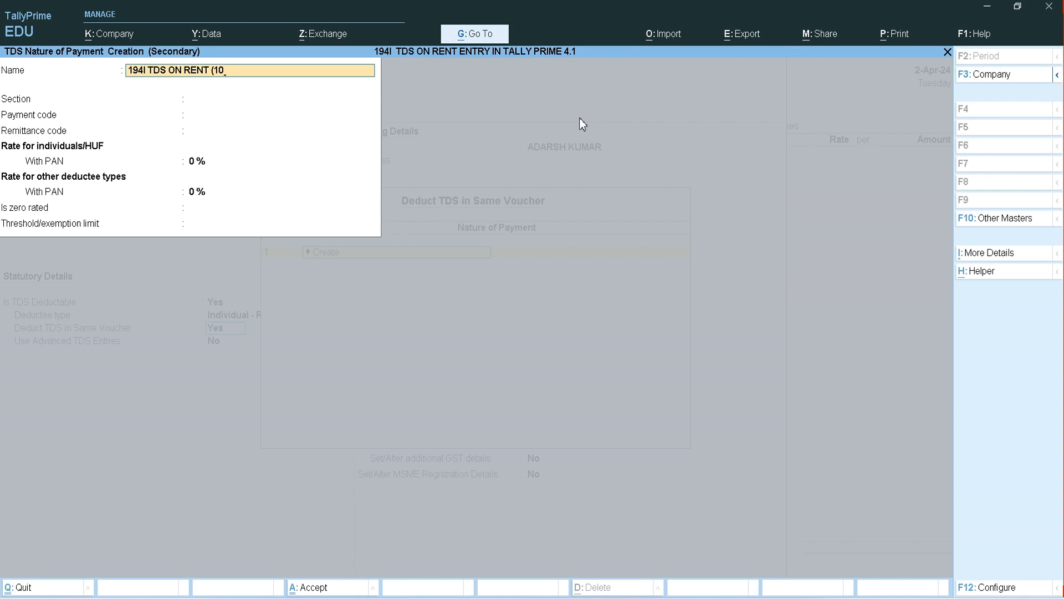
key("Return")
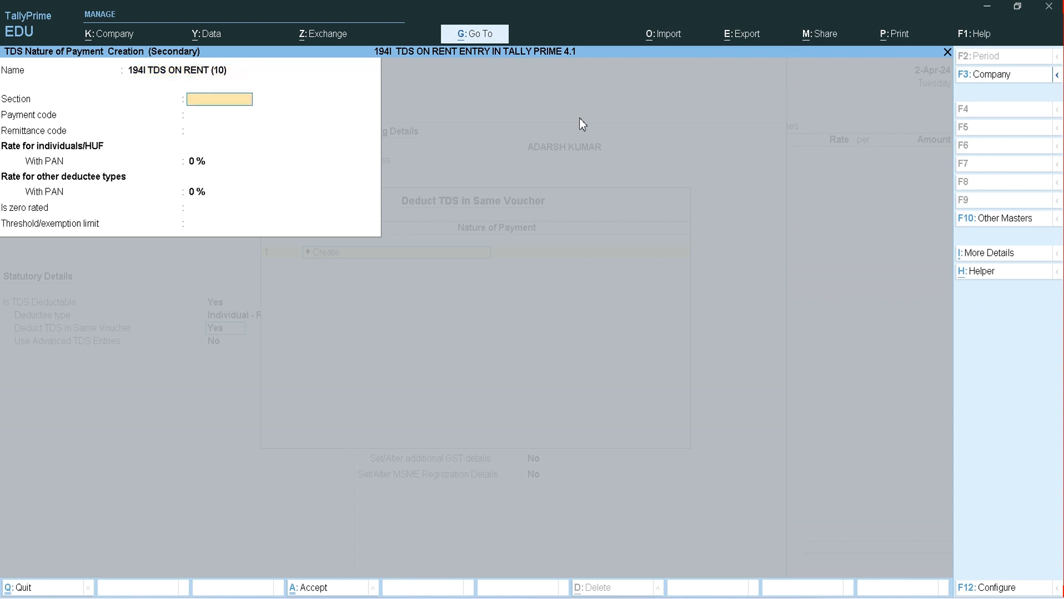
type("194I")
key("Return")
type("194")
key("Return")
type("10")
key("Return")
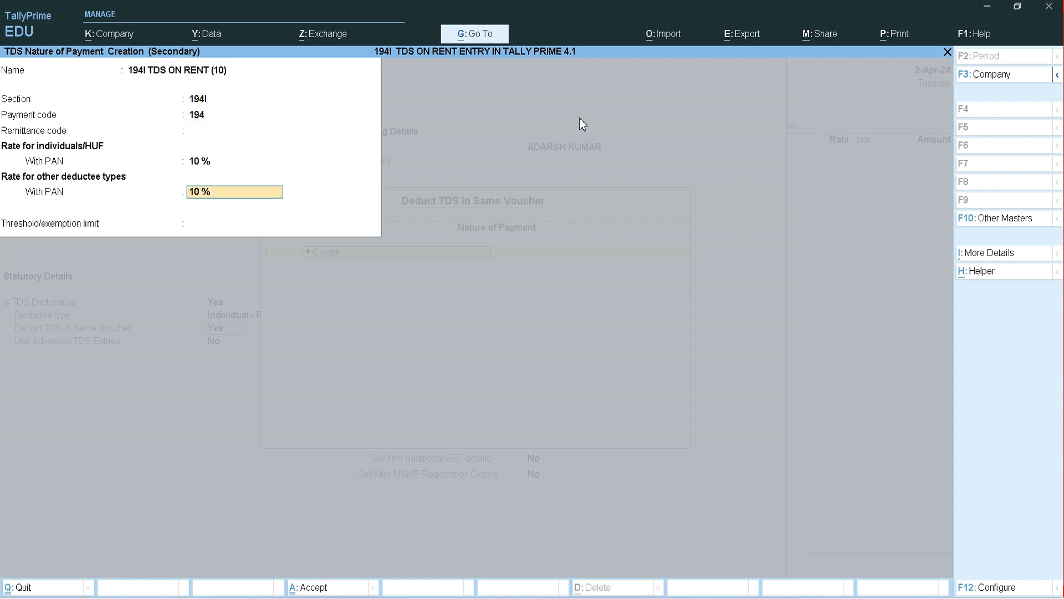
key("ctrl+a")
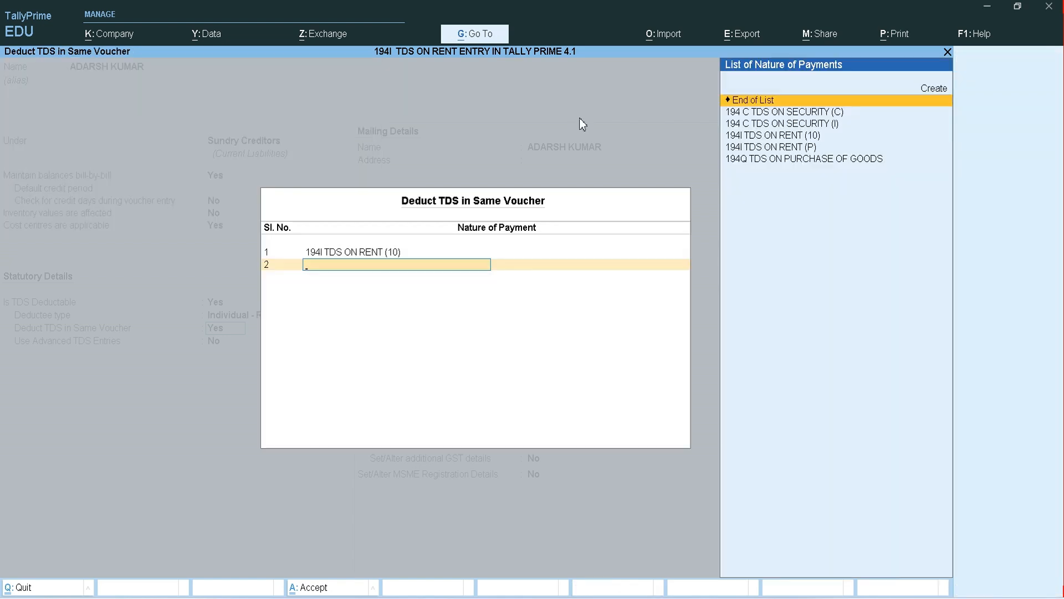
key("Return")
Step: Set Use Advanced TDS Entries to Yes and ignore the income tax exemption limit for 194I TDS ON RENT (10)
type("y")
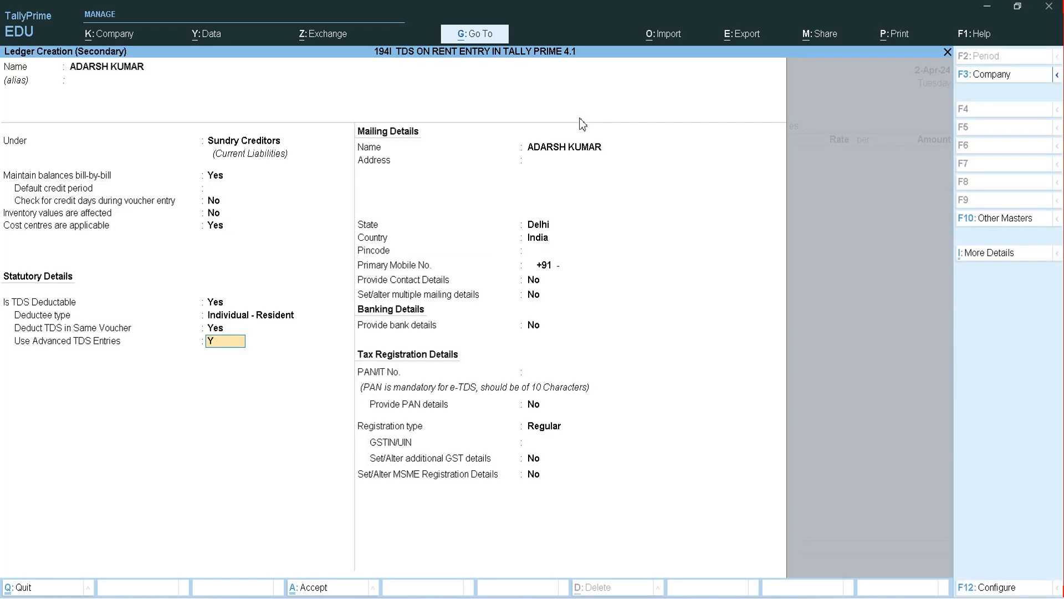
key("Return")
type("n")
key("Return")
key("Up")
key("Up")
key("Return")
key("Down")
key("Down")
key("Down")
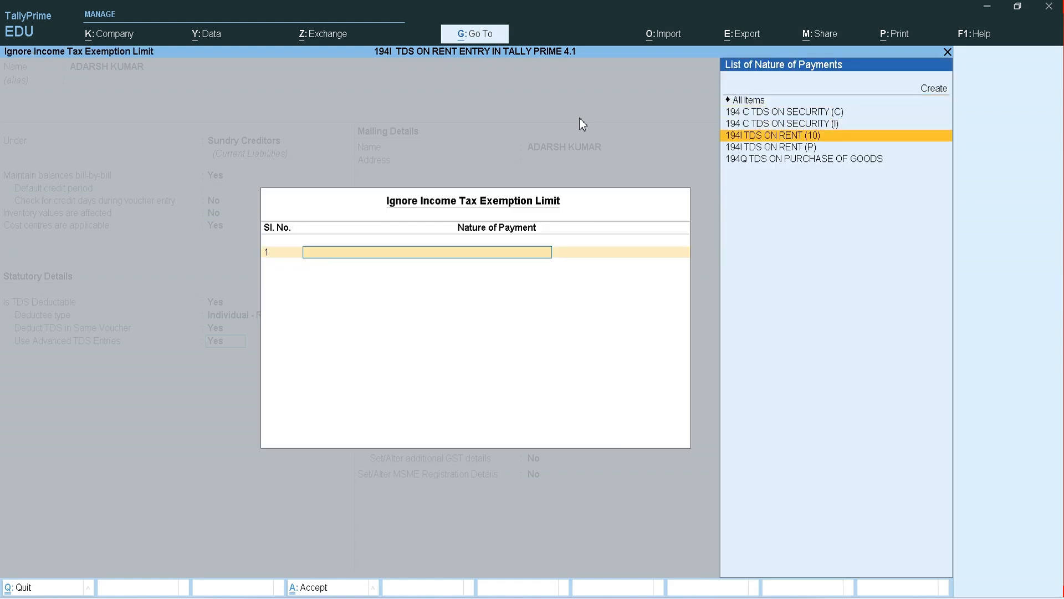
key("Return")
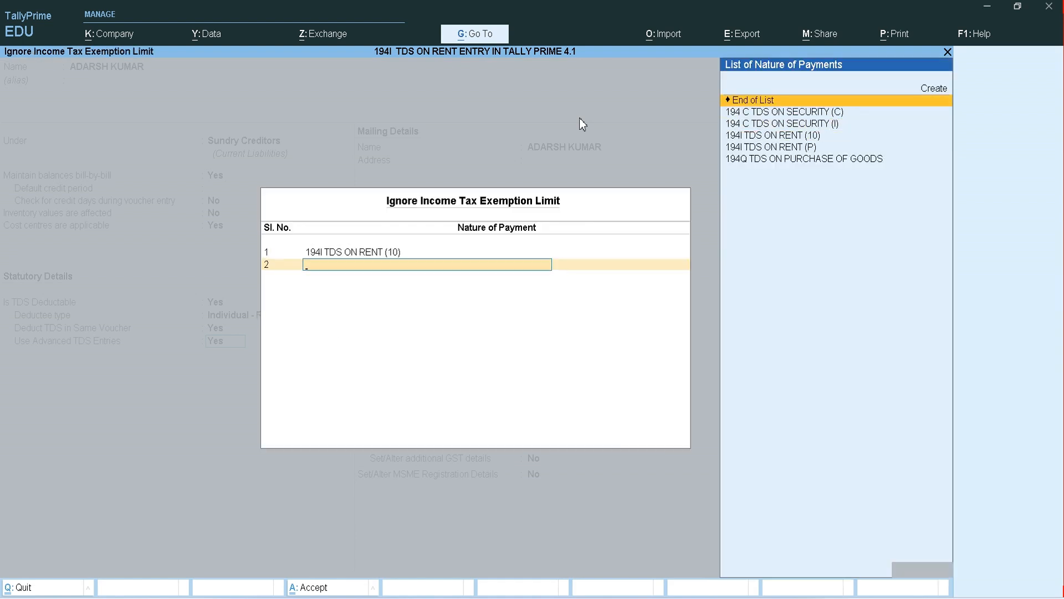
key("Return")
key("Return")
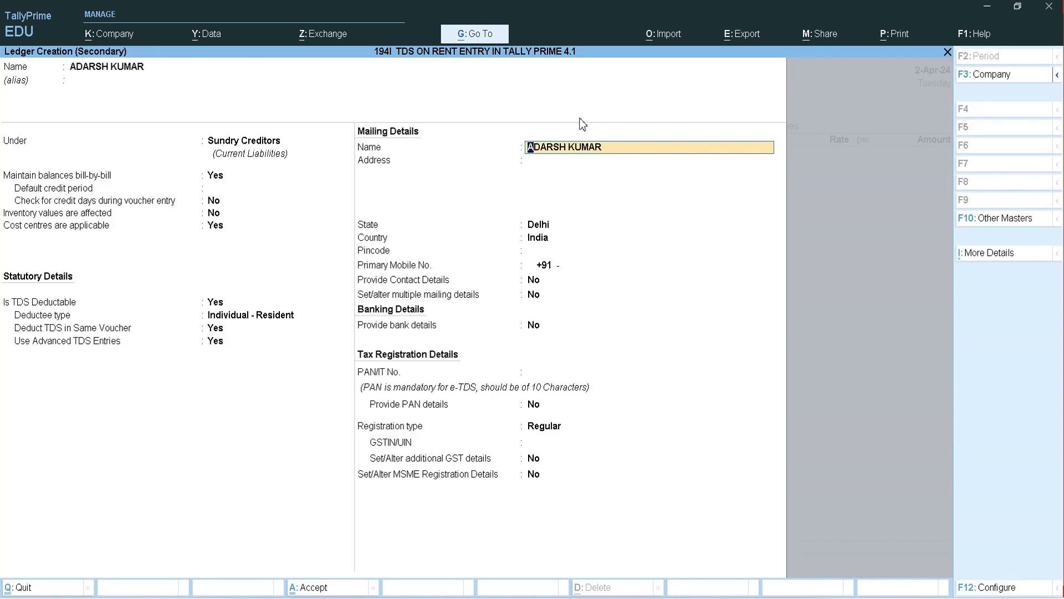
Step: Keep the default mailing and banking details, enter the supplier's PAN, and save the party ledger
key("Return")
key("Return")
key("Return")
key("Return")
key("Return")
key("Return")
key("Return")
key("Return")
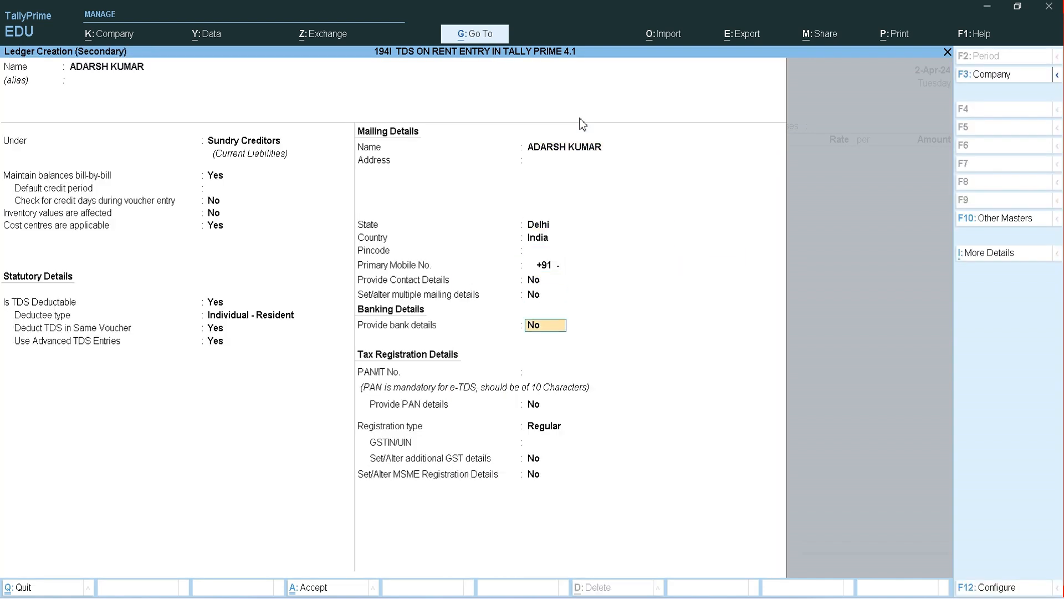
type("AQWS")
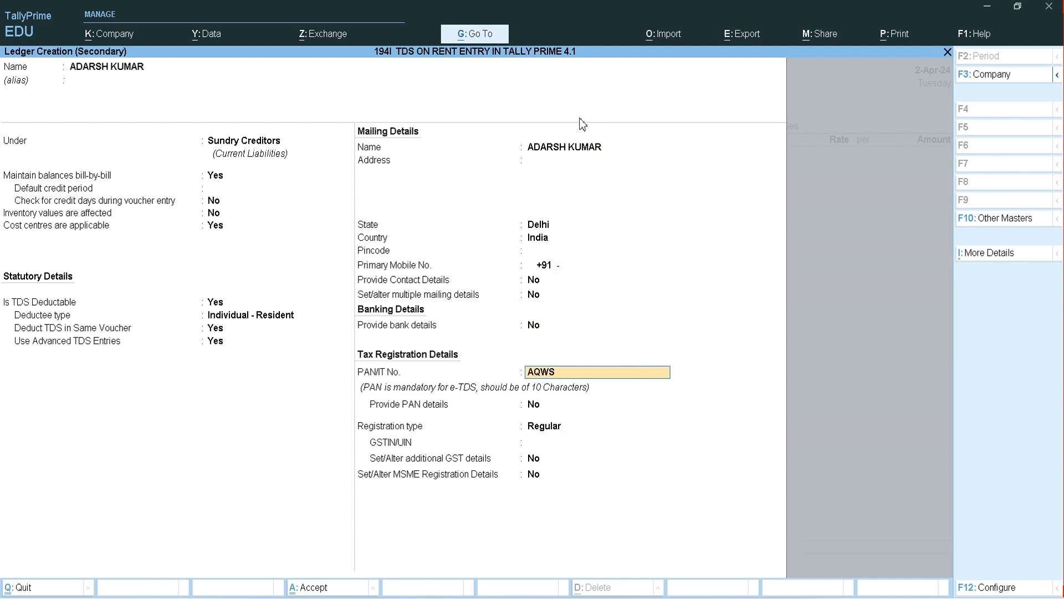
key("BackSpace")
type("PF2604")
type("A")
key("Return")
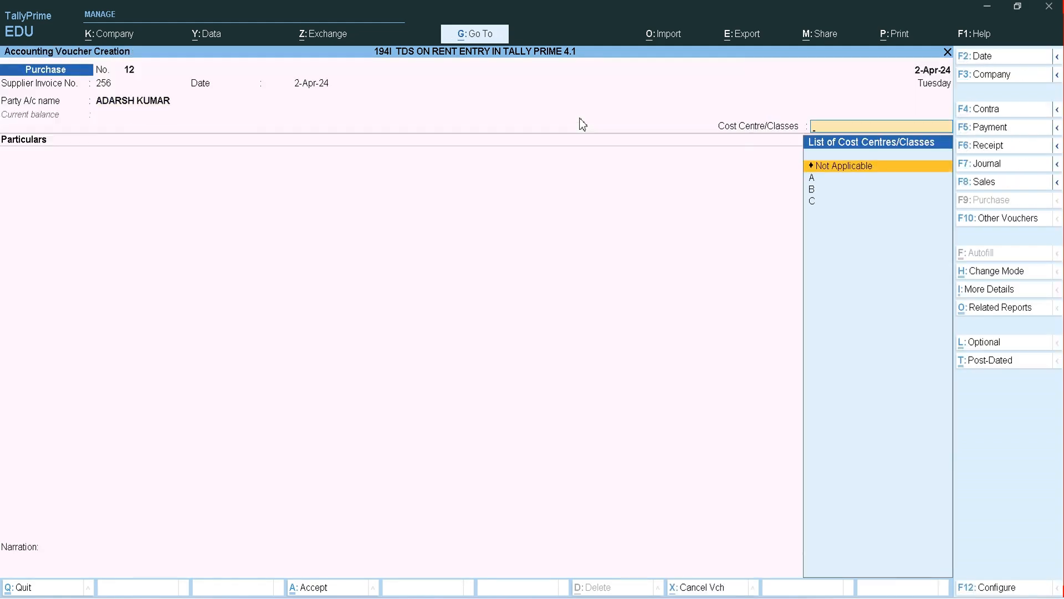
Step: Leave the cost centre as Not Applicable and add RENT EXP with a GST-inclusive amount of 50000
key("Return")
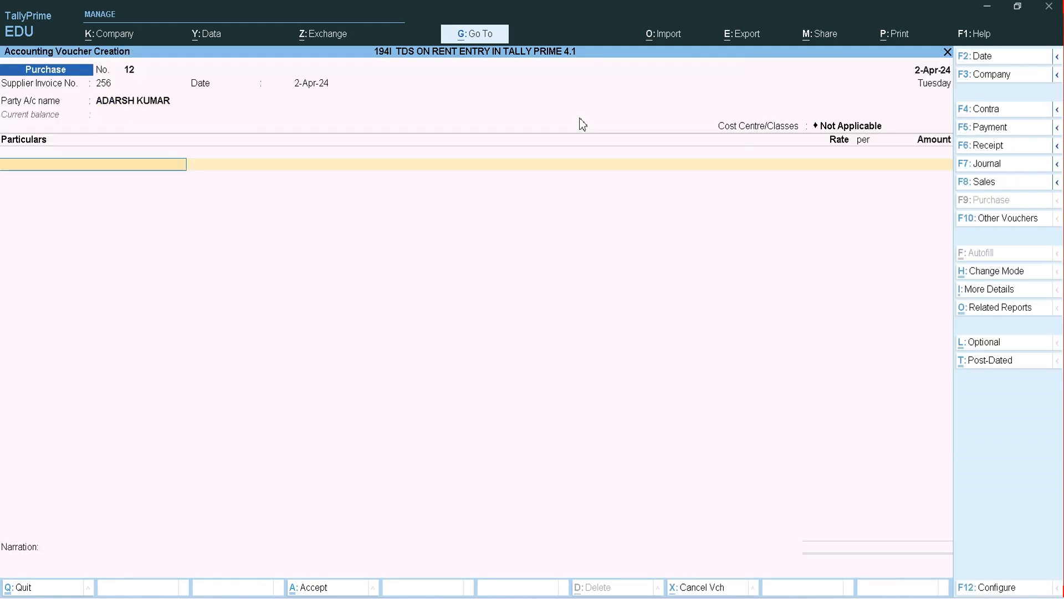
type("REN")
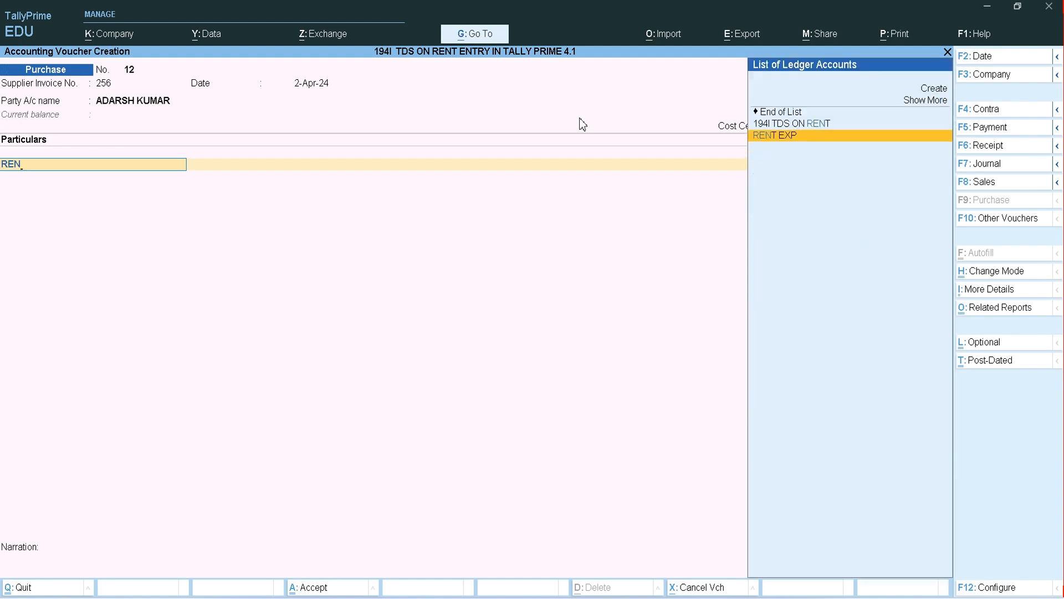
key("Return")
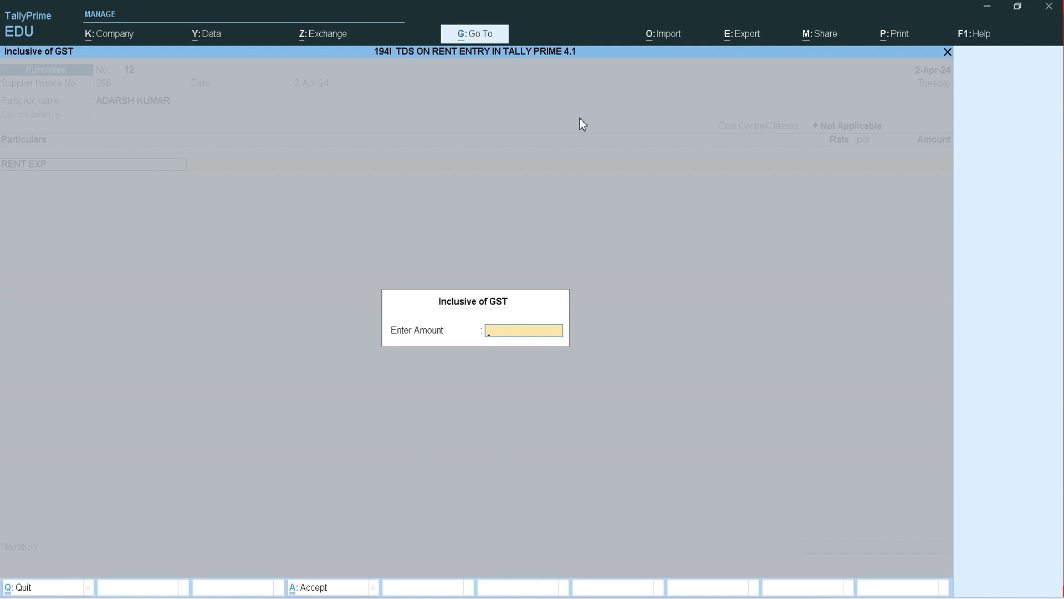
type("50000")
key("Return")
key("Return")
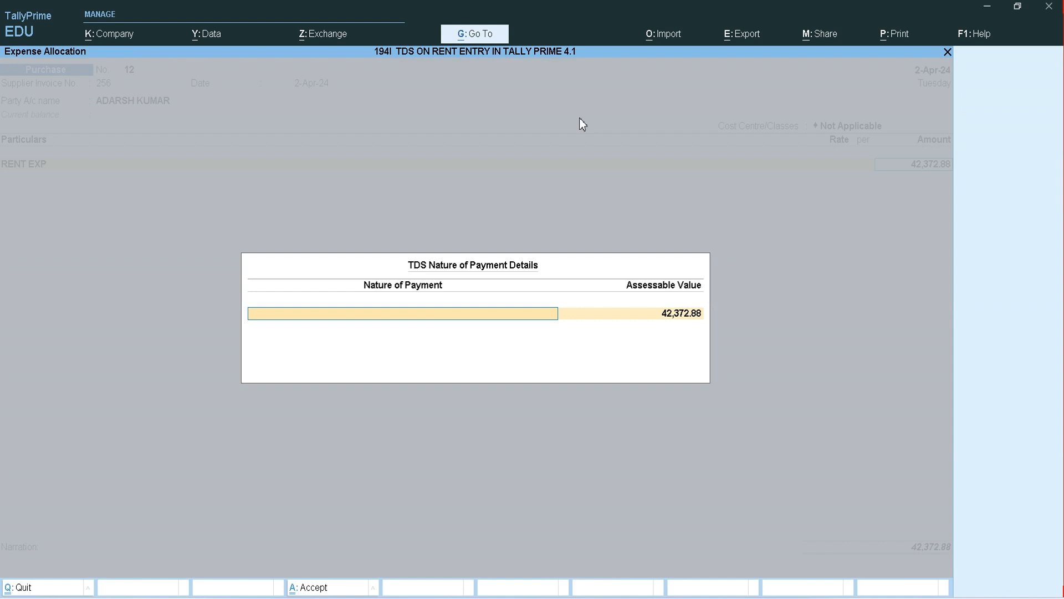
Step: Assign 194I TDS ON RENT (10) as the nature of payment for the rent expense, keeping its assessable value
key("Down")
key("Down")
key("Down")
key("Return")
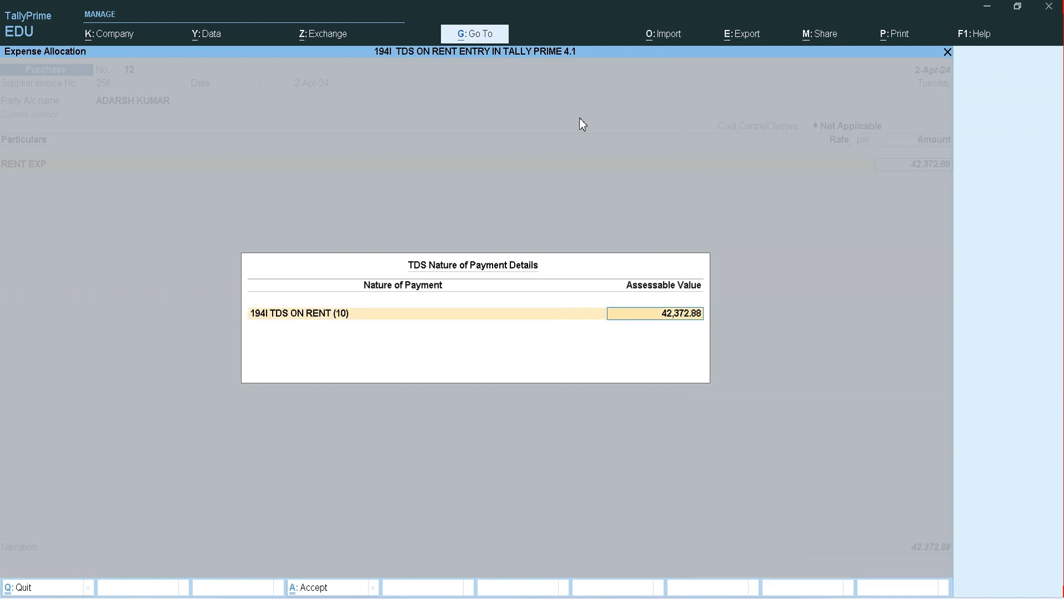
key("Return")
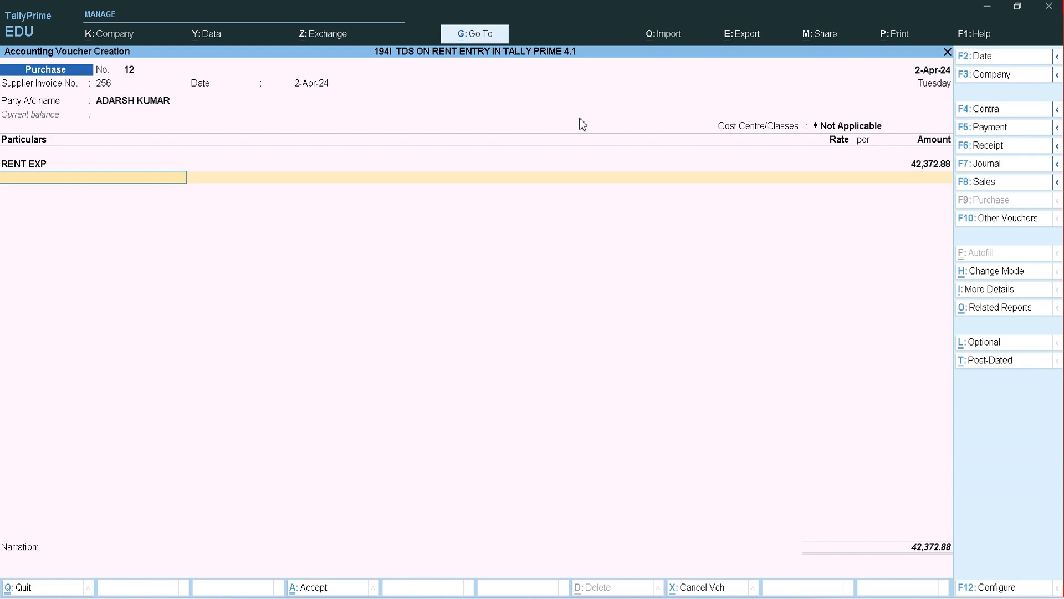
Step: Add the Input Cgst and Input Sgst ledgers to the voucher with their calculated amounts
type("CG")
key("Down")
key("Return")
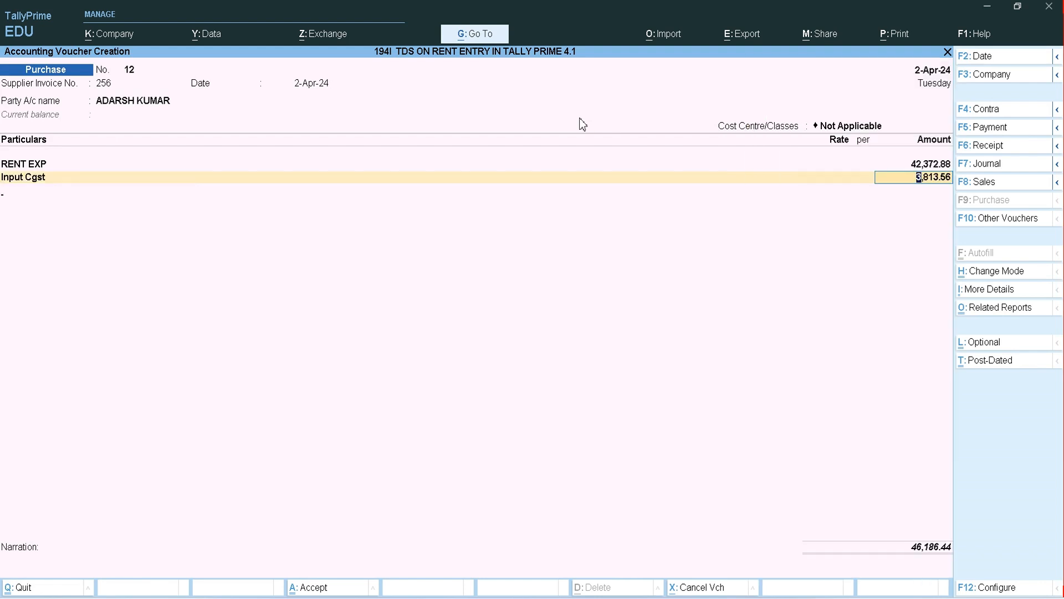
key("Return")
type("SG")
key("Down")
key("Down")
key("Up")
key("Return")
key("Return")
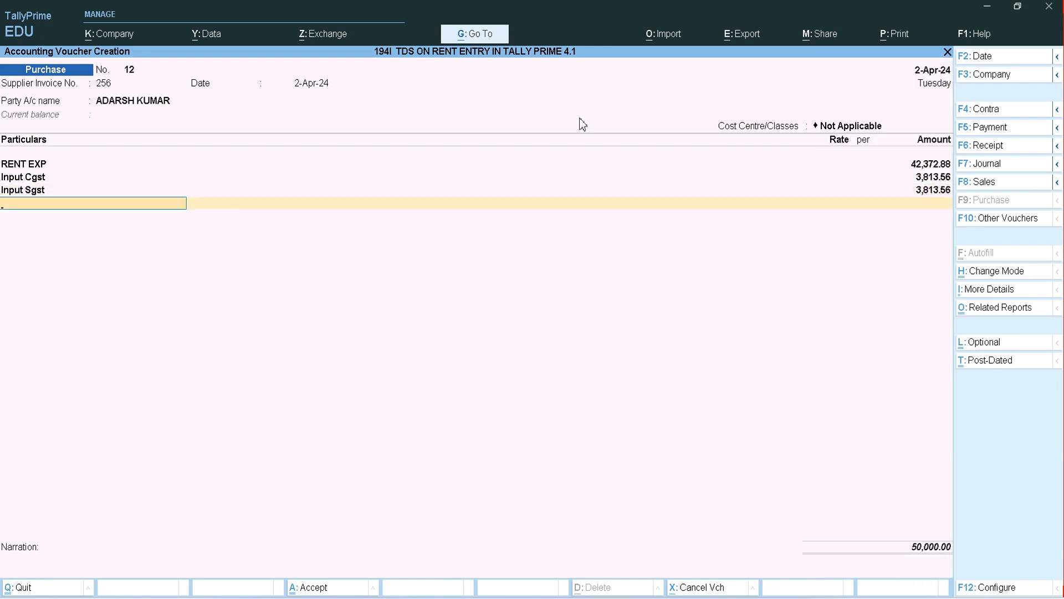
Step: Add the 194I TDS ON RENT ledger with its calculated deduction and end the list of particulars
type("TDS")
key("Up")
key("Up")
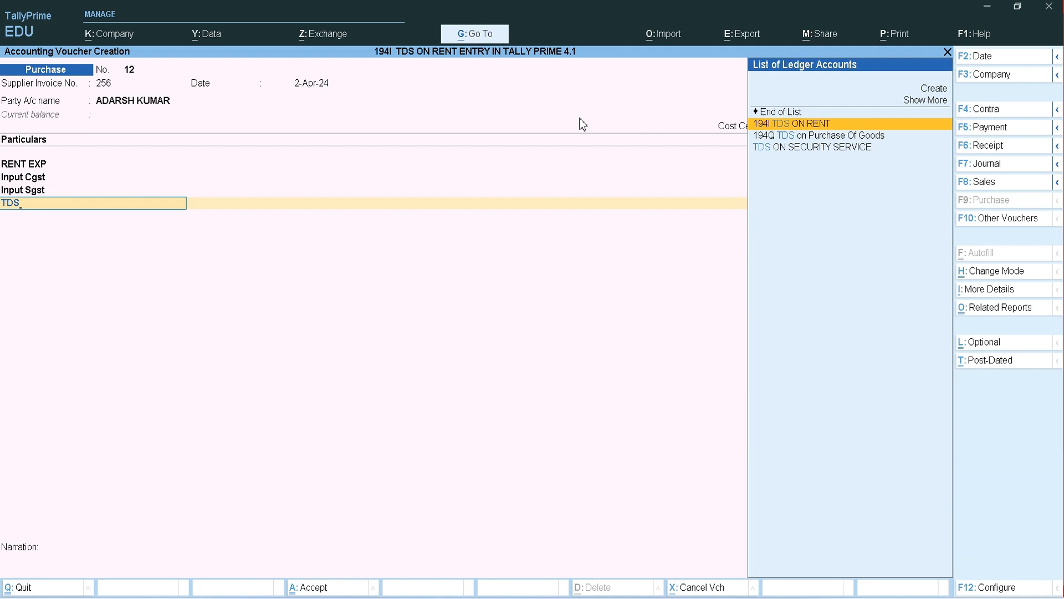
key("Return")
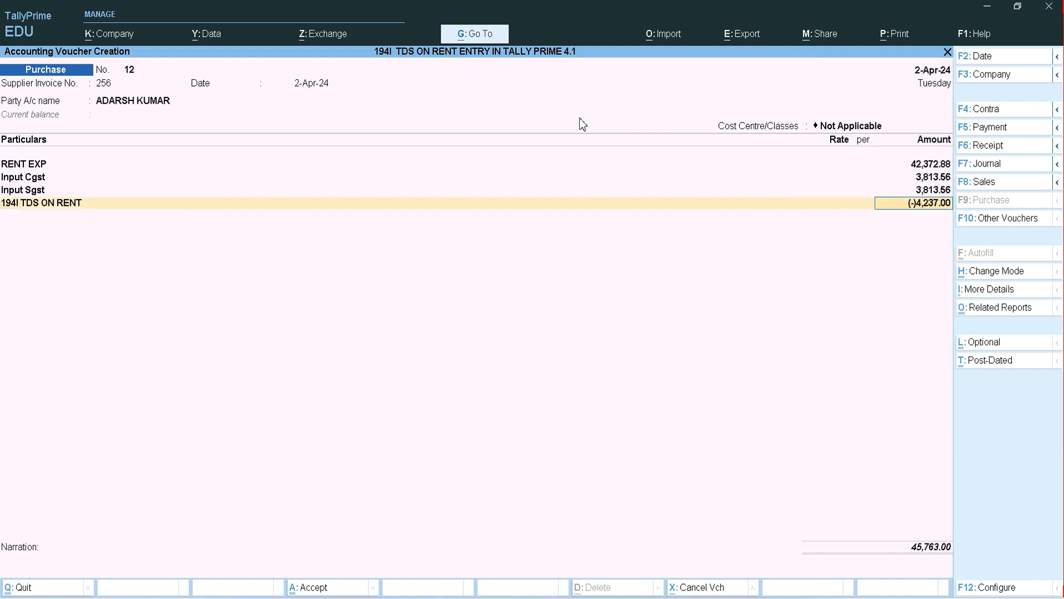
type("S")
key("BackSpace")
key("Return")
key("Return")
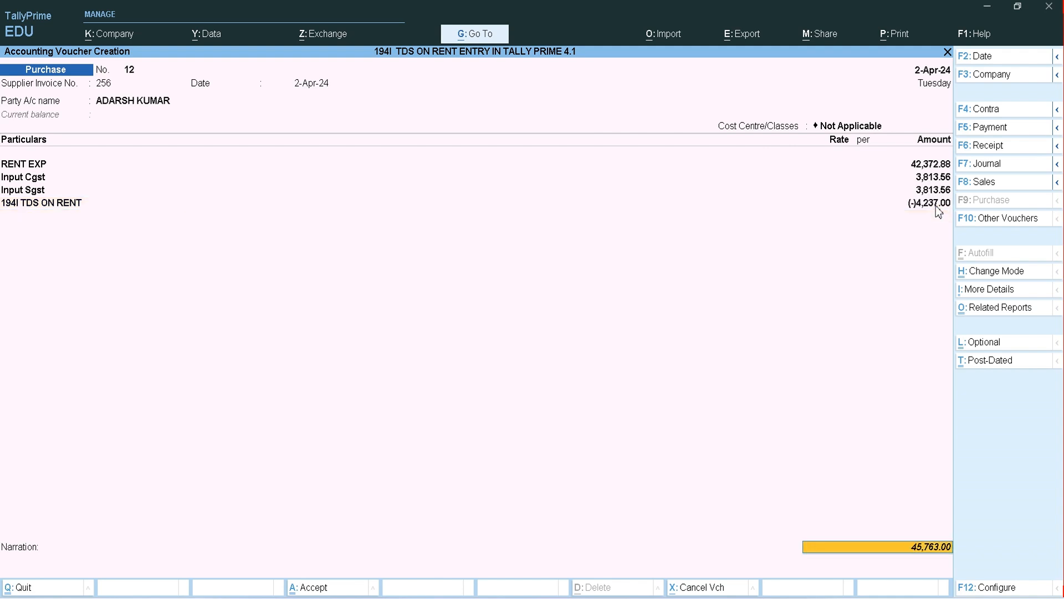
Step: Allocate New Ref 256 for 50,000.00 Cr and 4,237.00 Dr in the bill-wise details, and save the purchase voucher
key("Return")
key("Return")
key("Return")
key("Return")
key("Return")
key("Return")
key("Return")
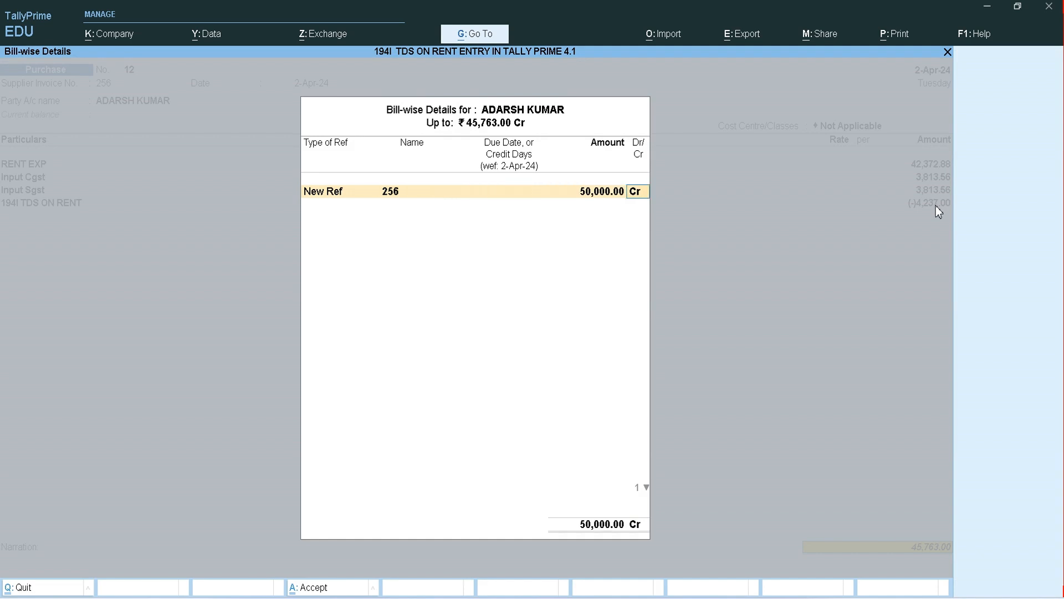
key("Return")
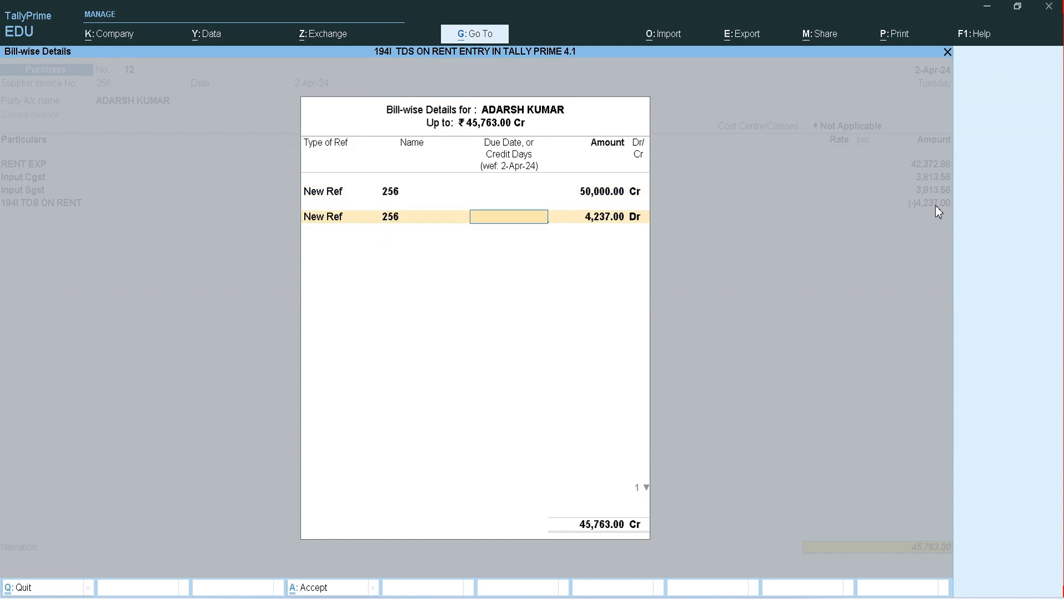
key("Return")
key("Return")
key("Return")
key("Return")
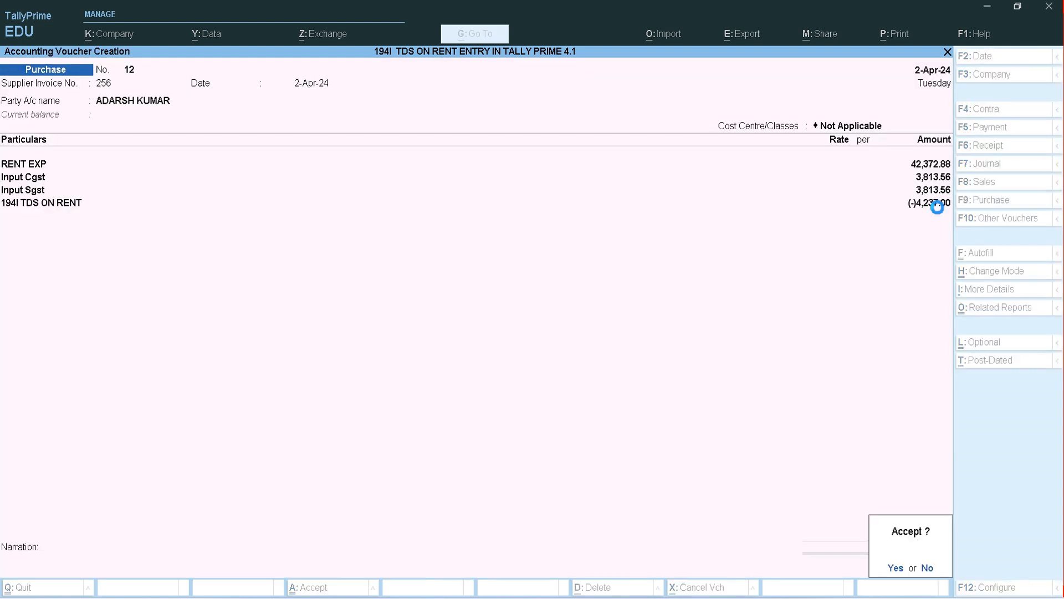
key("Return")
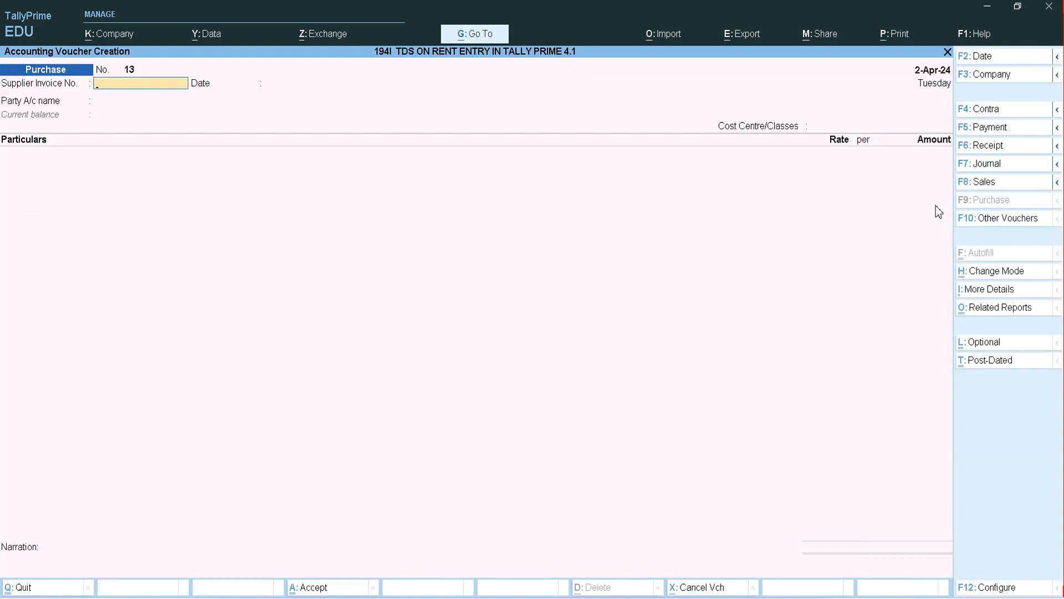
Step: Leave voucher entry and review the TDS Outstandings report by nature of payment
key("Escape")
key("Return")
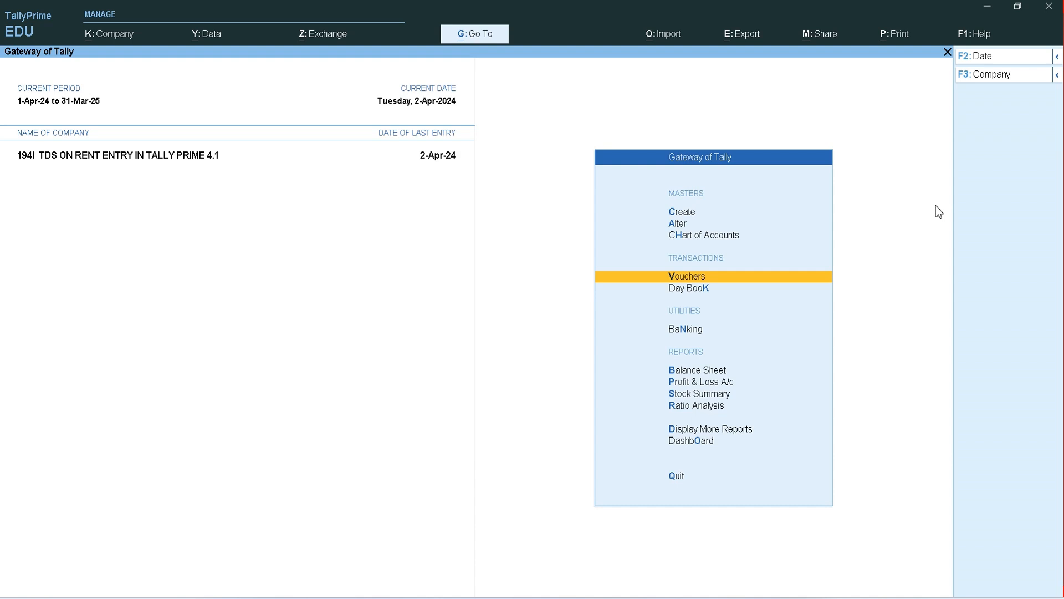
key("d")
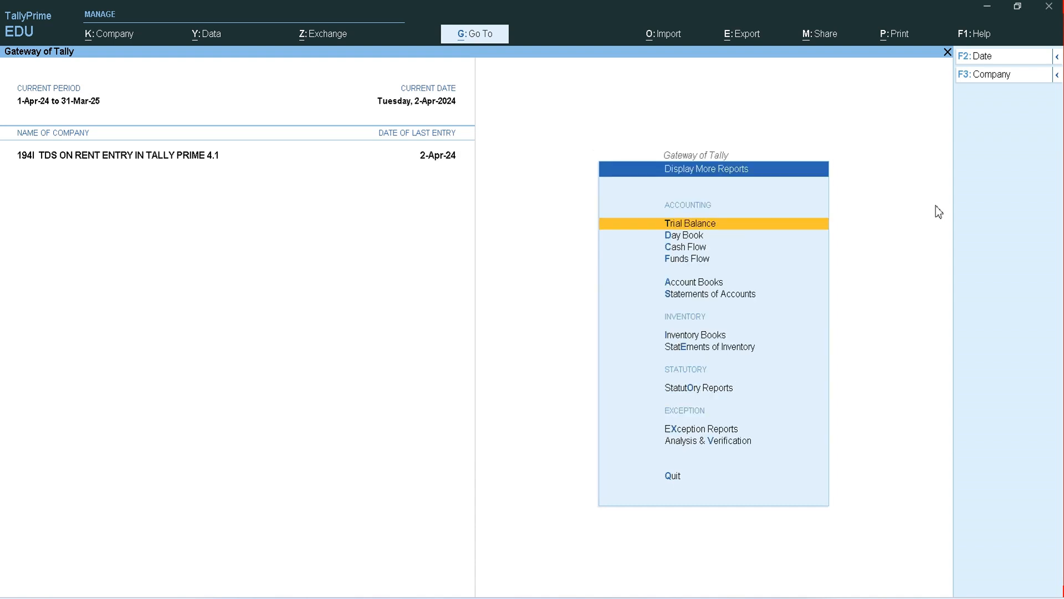
key("o")
key("Down")
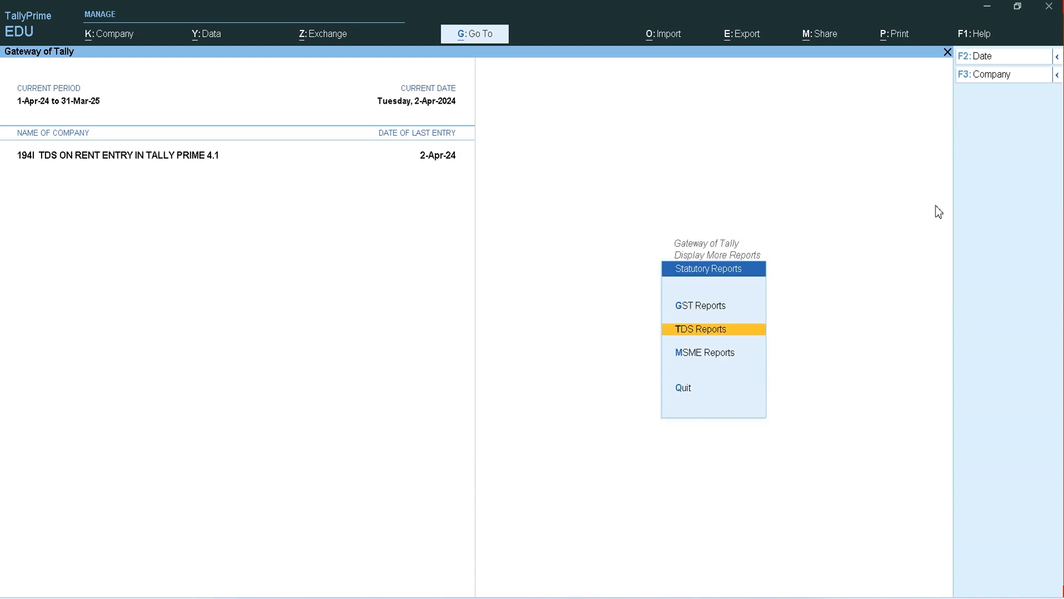
key("Return")
key("Down")
key("Down")
key("Down")
key("Down")
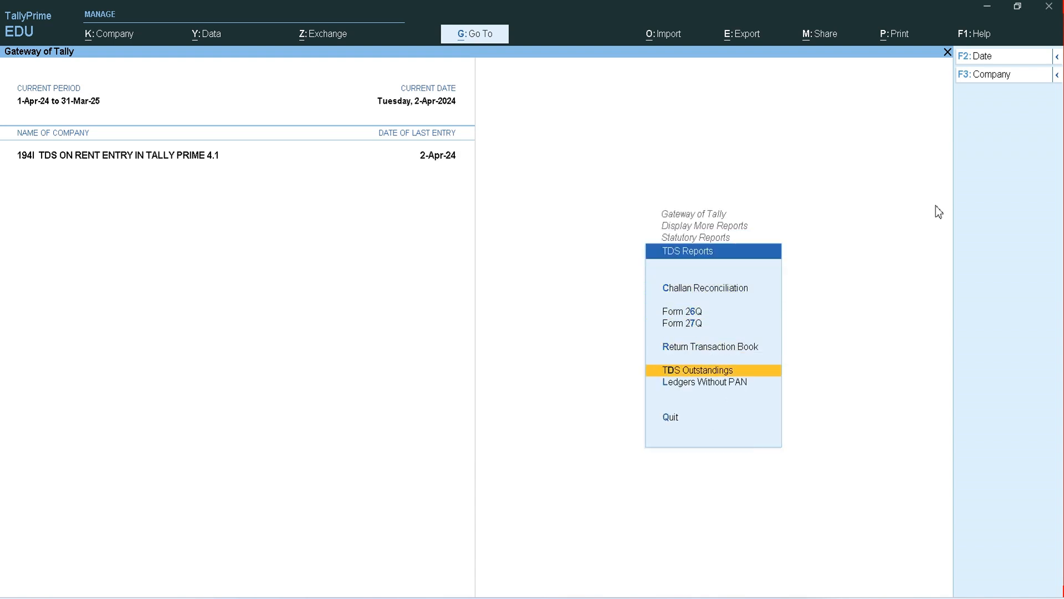
key("Return")
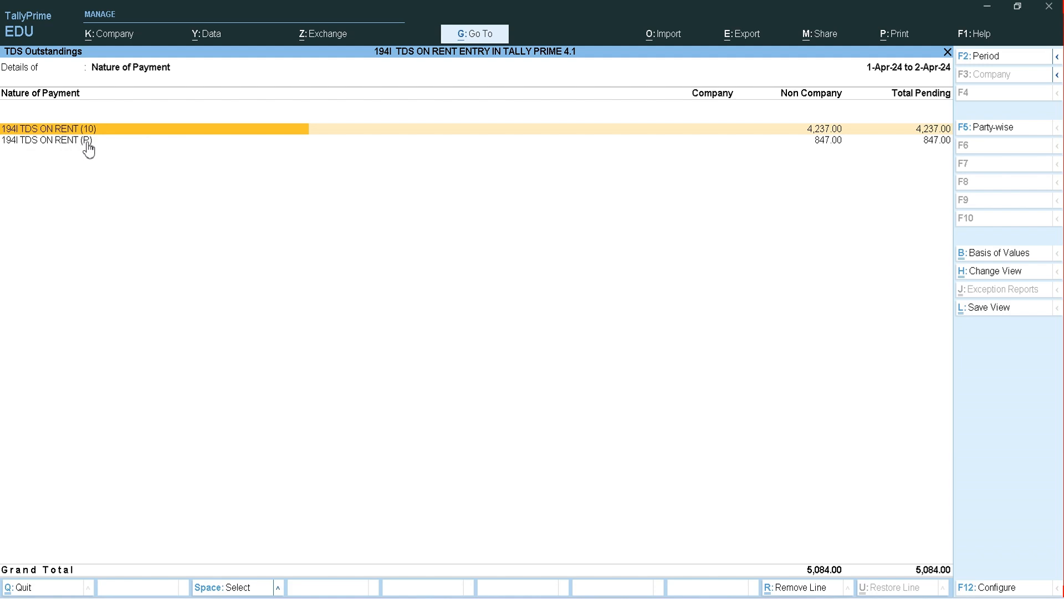
key("Escape")
key("Escape")
key("Escape")
key("Escape")
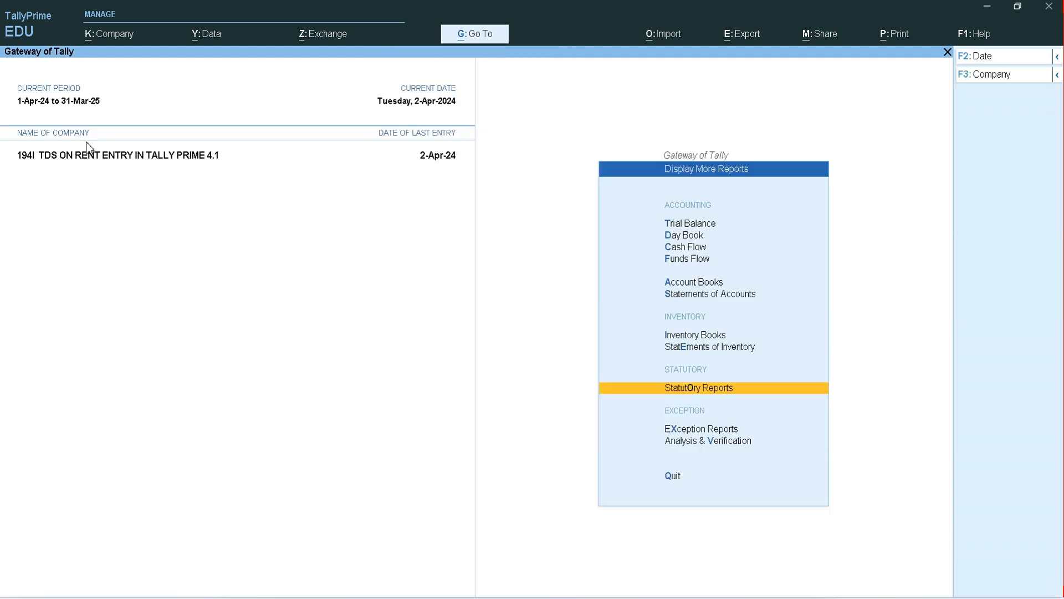
Step: Rename the TDS nature of payment 194I TDS ON RENT (P) as 194I TDS ON RENT (2) and save it
key("a")
key("Down")
key("Down")
key("Down")
key("Down")
key("Down")
key("Down")
key("Down")
key("Down")
key("Down")
key("Down")
key("Down")
key("Down")
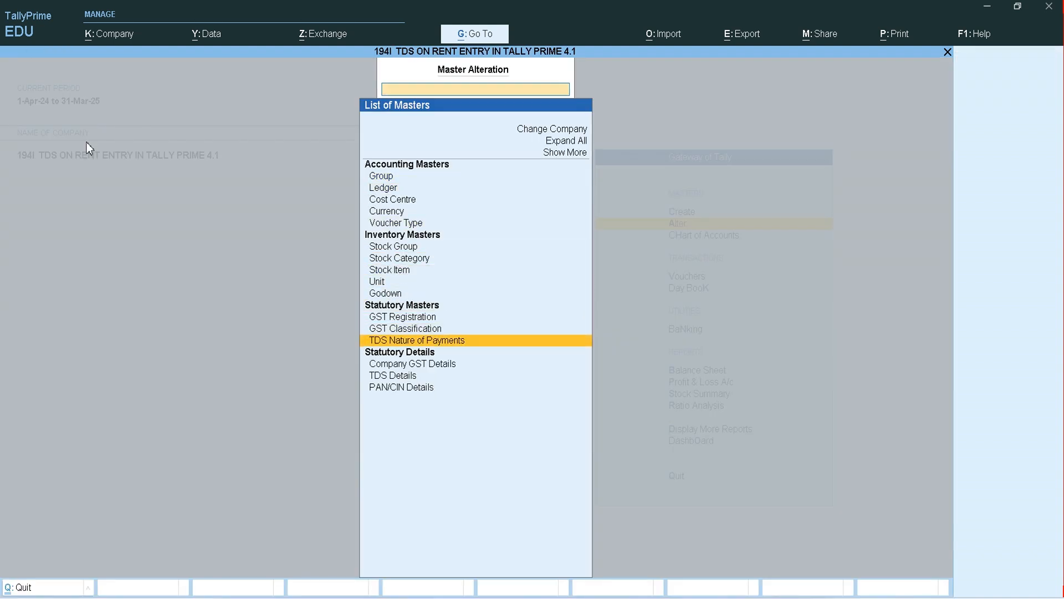
key("Return")
key("Down")
key("Down")
key("Down")
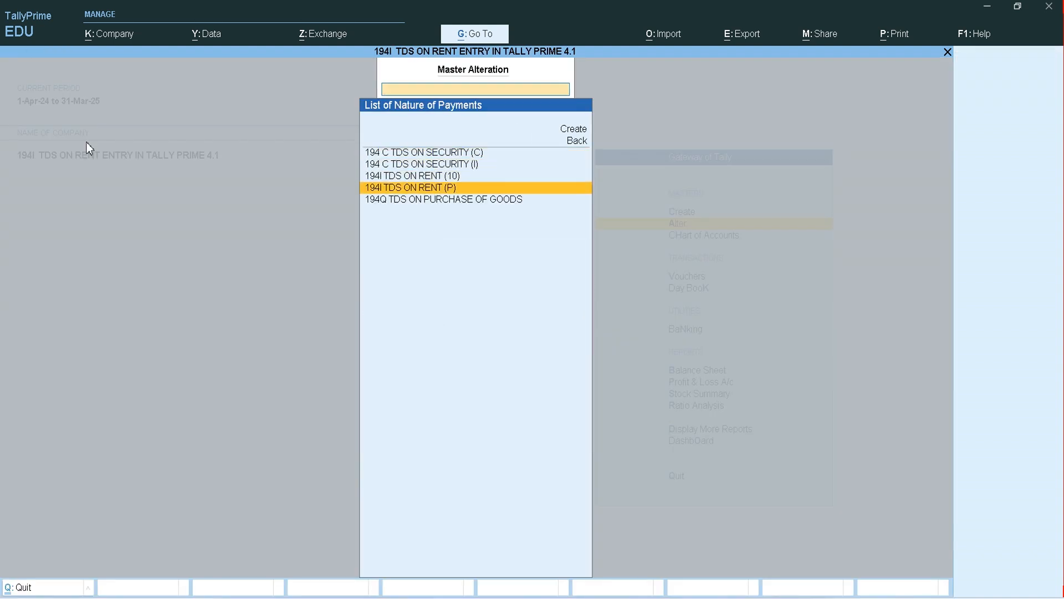
key("Return")
key("BackSpace")
key("BackSpace")
type("2")
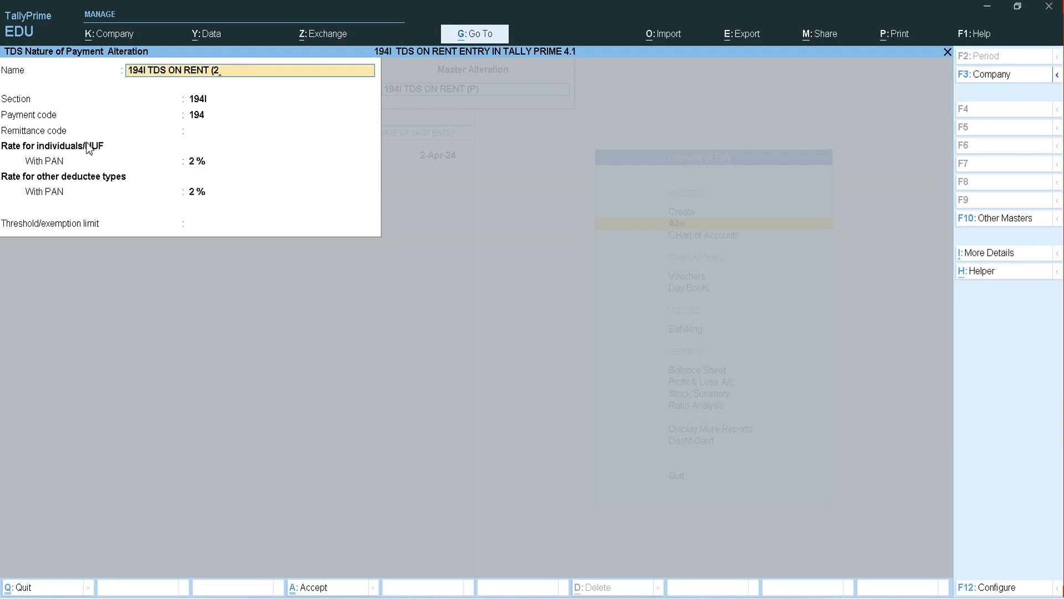
key("Return")
key("ctrl+a")
key("Escape")
key("Escape")
Step: Reopen the TDS Outstandings report and examine the pending entries under 194I TDS ON RENT (10)
key("Up")
key("d")
key("u")
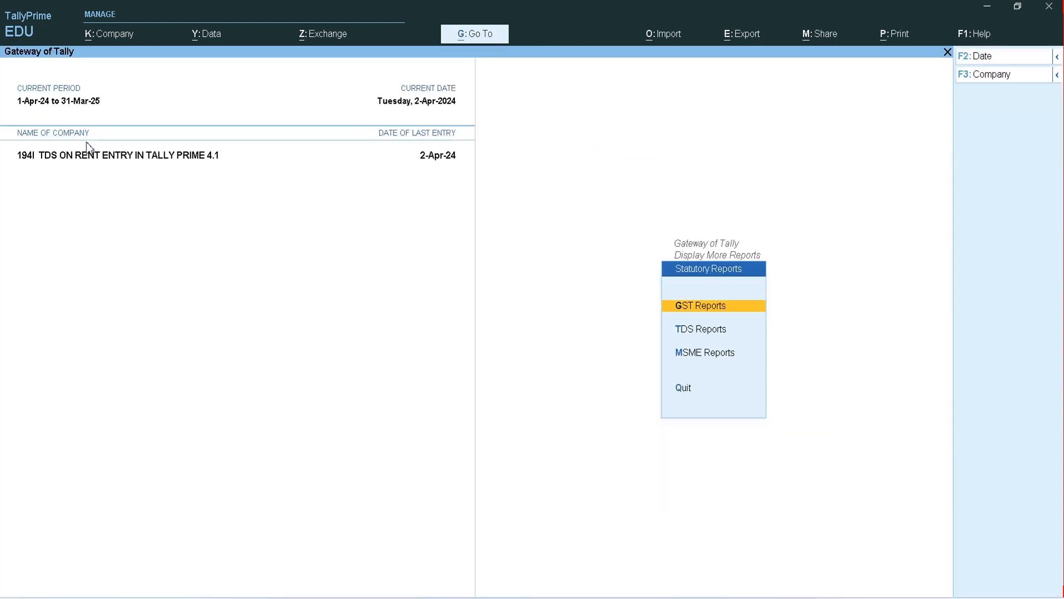
key("Down")
key("Return")
key("Down")
key("Down")
key("Down")
key("Down")
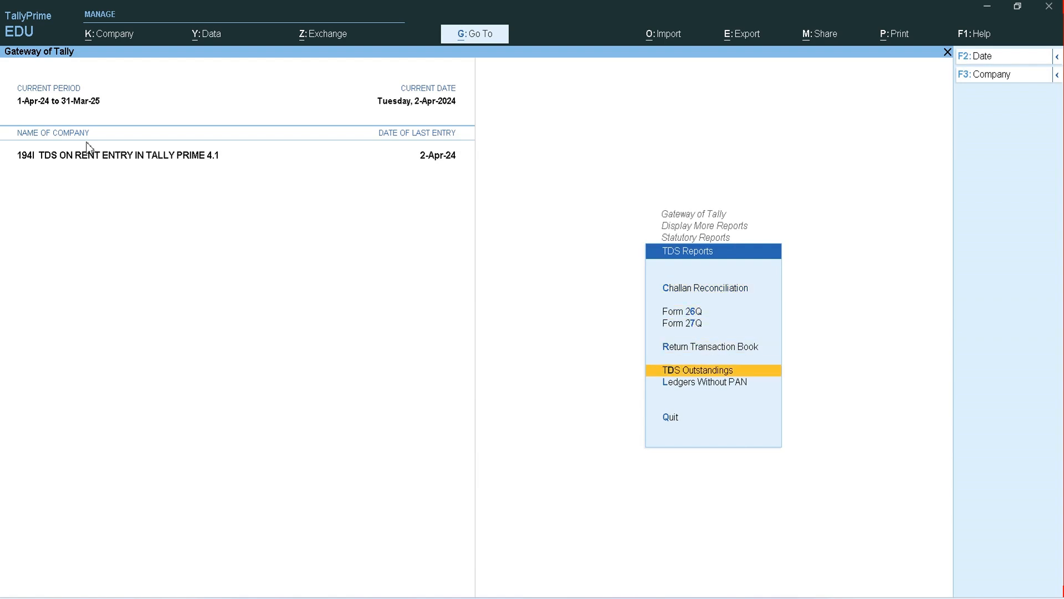
key("Return")
key("Return")
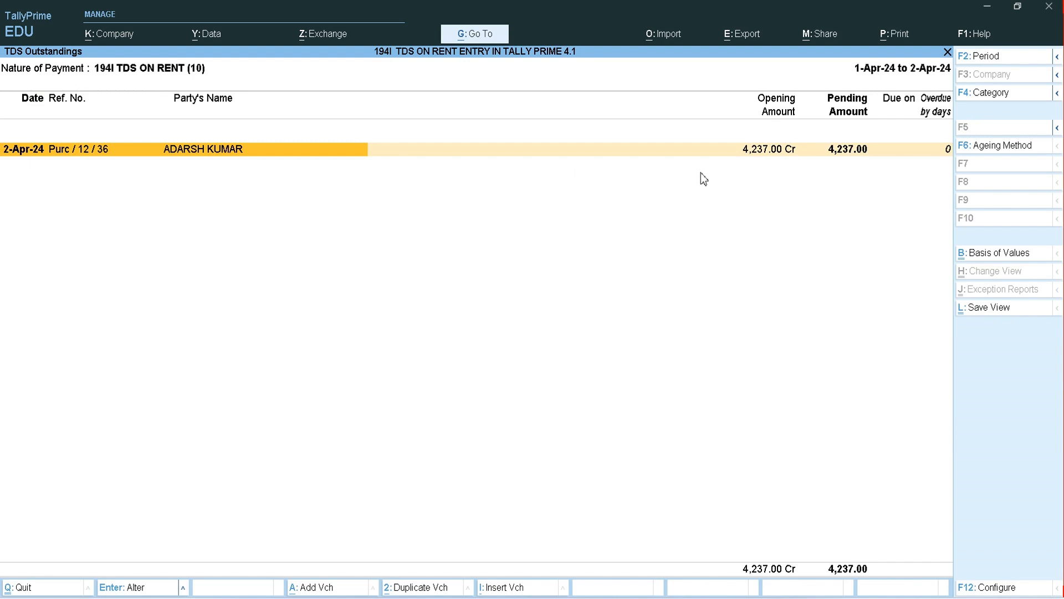
Step: Examine the pending entries under 194I TDS ON RENT (2) and return to the Gateway of Tally
key("Escape")
key("Down")
key("Return")
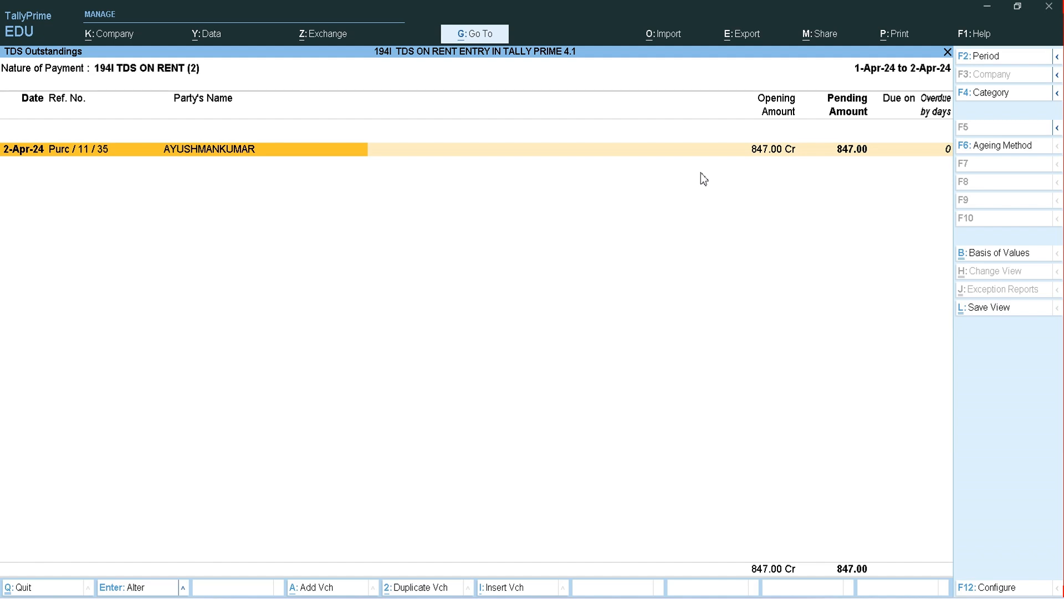
key("Escape")
key("Escape")
key("Escape")
key("Escape")
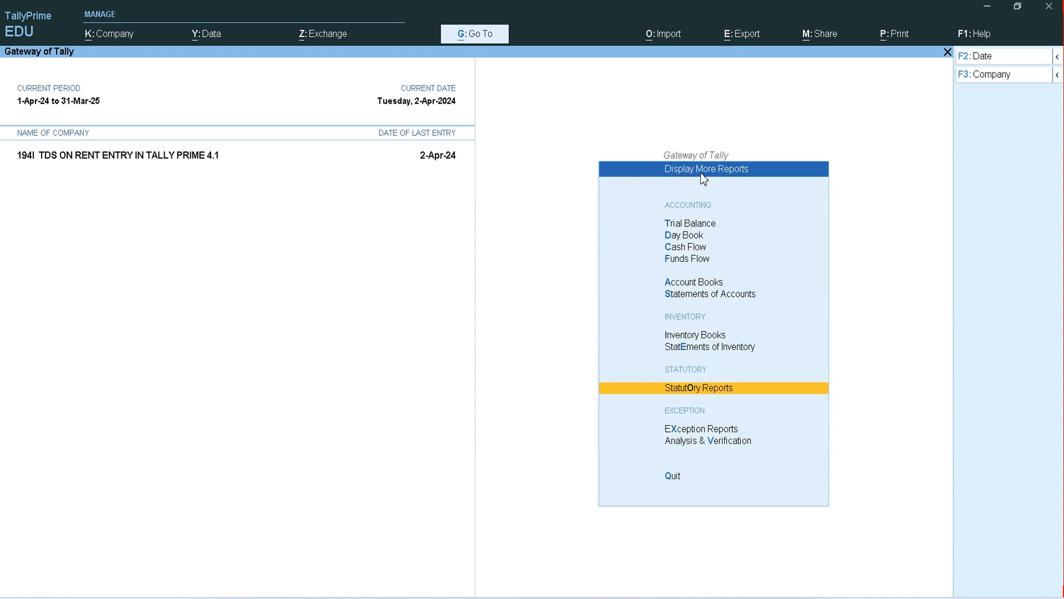
key("Escape")
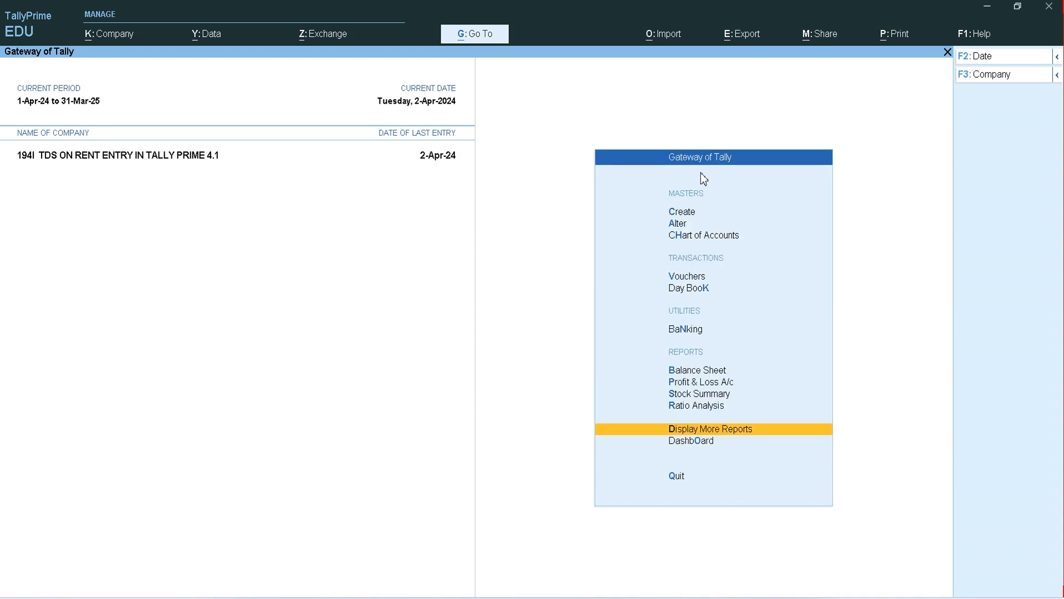
Step: Start a payment voucher and set its autofill to Stat Payment with tax type TDS
key("v")
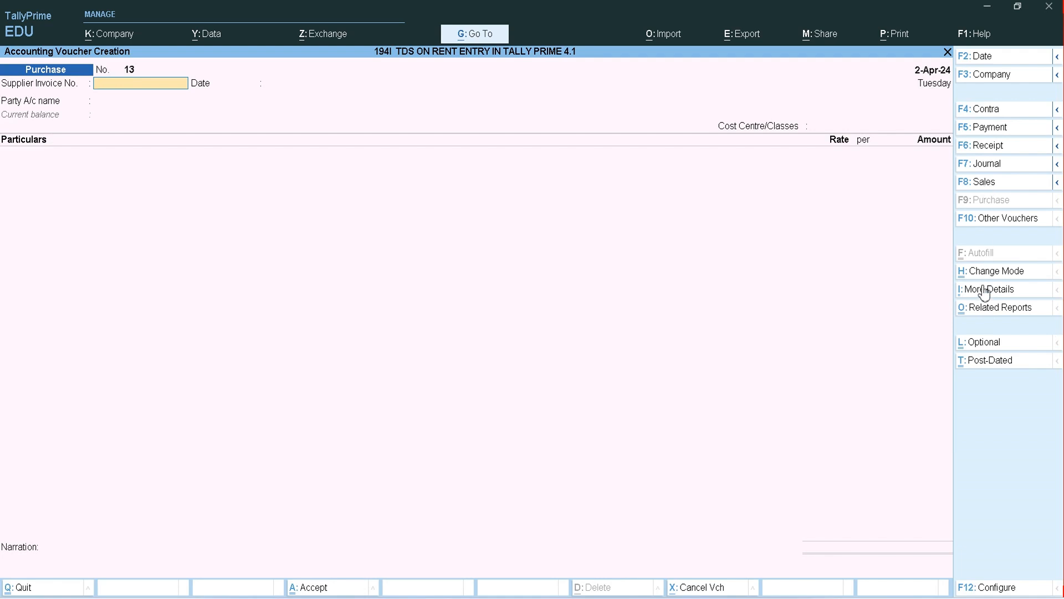
left_click(975, 133)
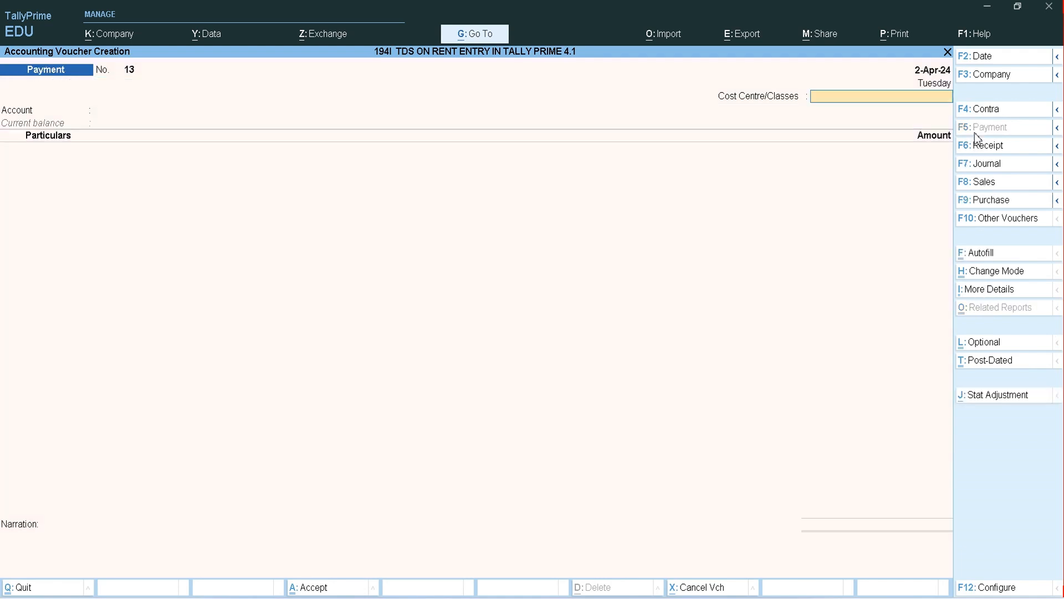
left_click(980, 256)
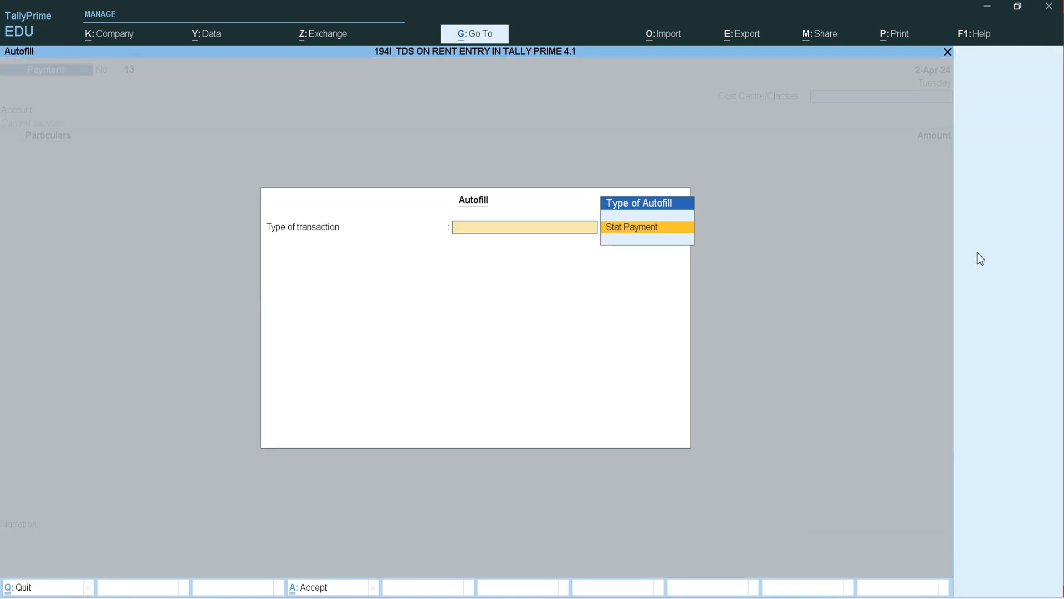
key("Return")
key("Down")
key("Return")
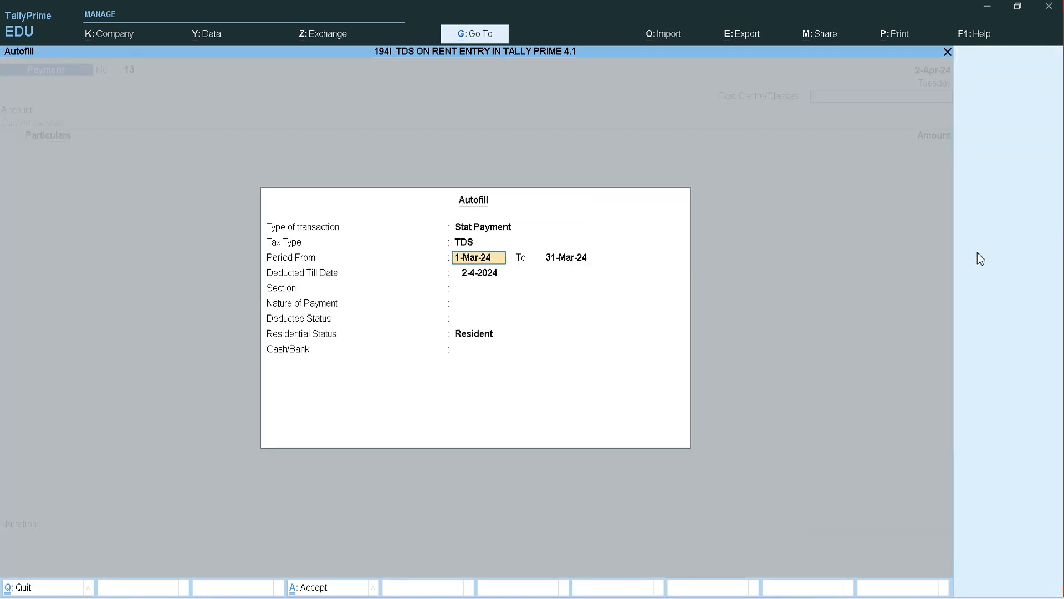
Step: Set the autofill period from 1-Apr-24 to 2-Apr-24, deducted till 2-4-2024, for section 194I
type("1-4")
key("Return")
type("2-4")
key("Return")
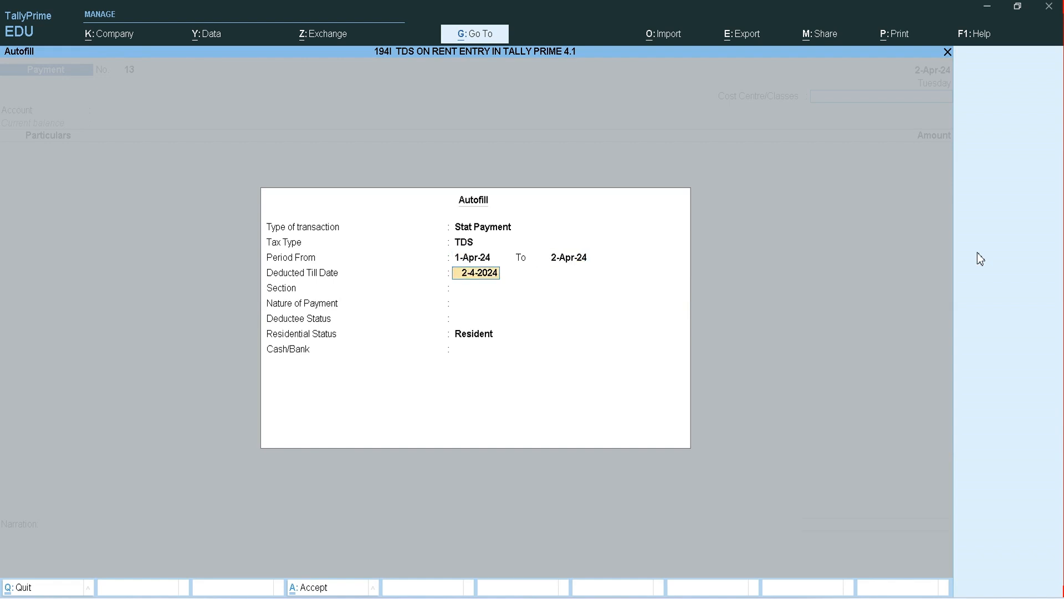
key("Return")
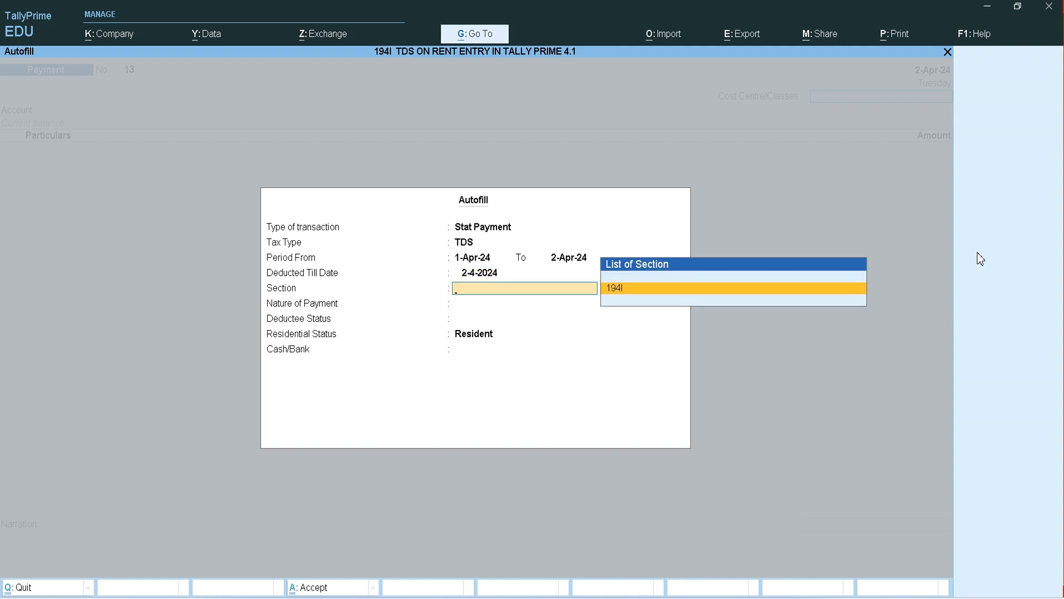
key("Return")
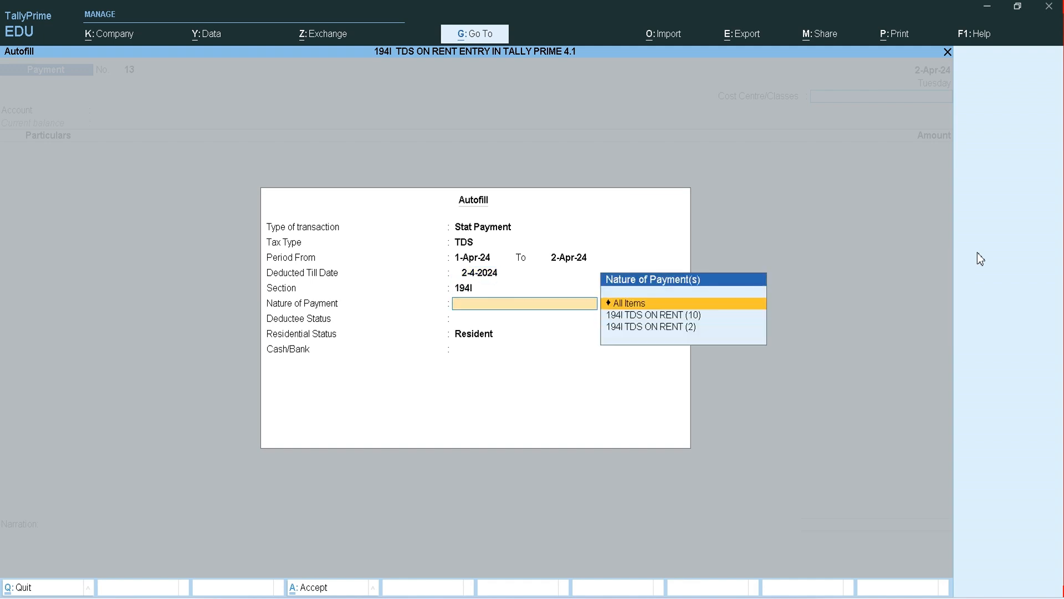
Step: Choose 194I TDS ON RENT (10) as the nature of payment for the autofill
key("Down")
key("Down")
key("Up")
key("Down")
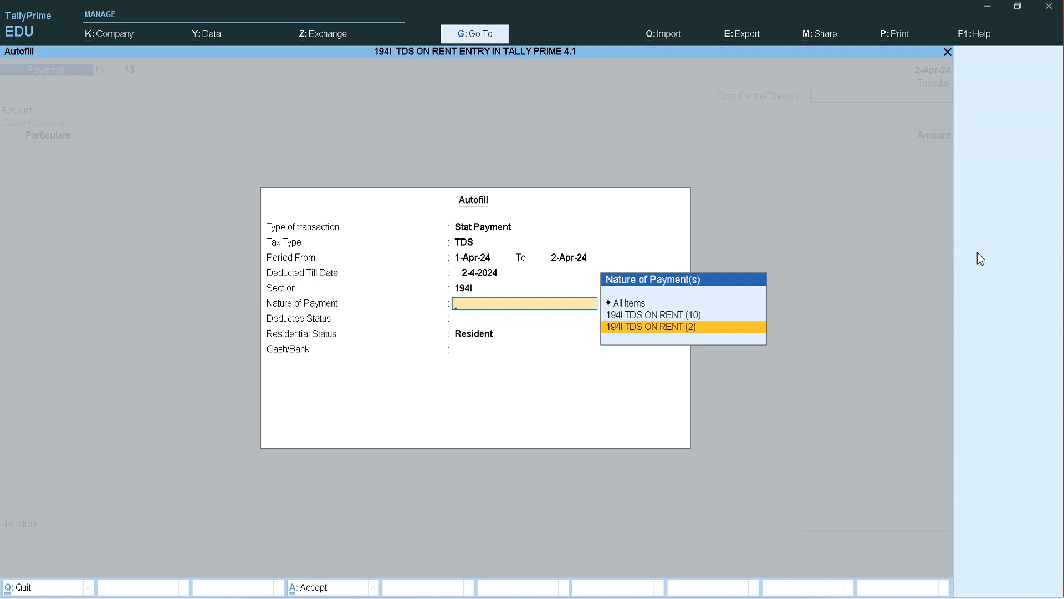
key("Up")
key("Return")
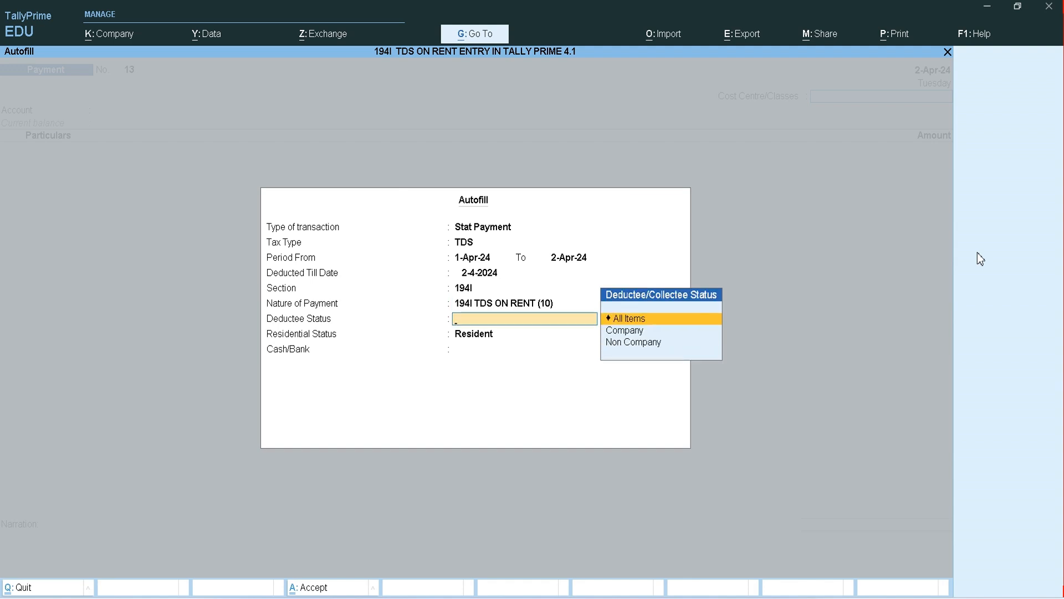
Step: Set the deductee status to Non Company, keep Resident, and fill the voucher with State Bank of India as the paying account
key("Down")
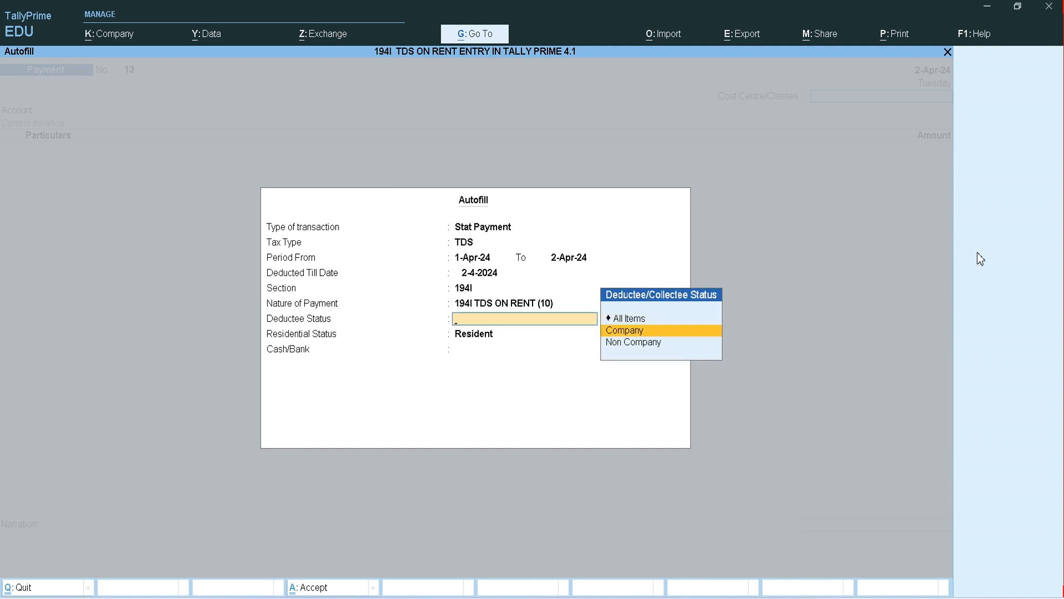
key("Down")
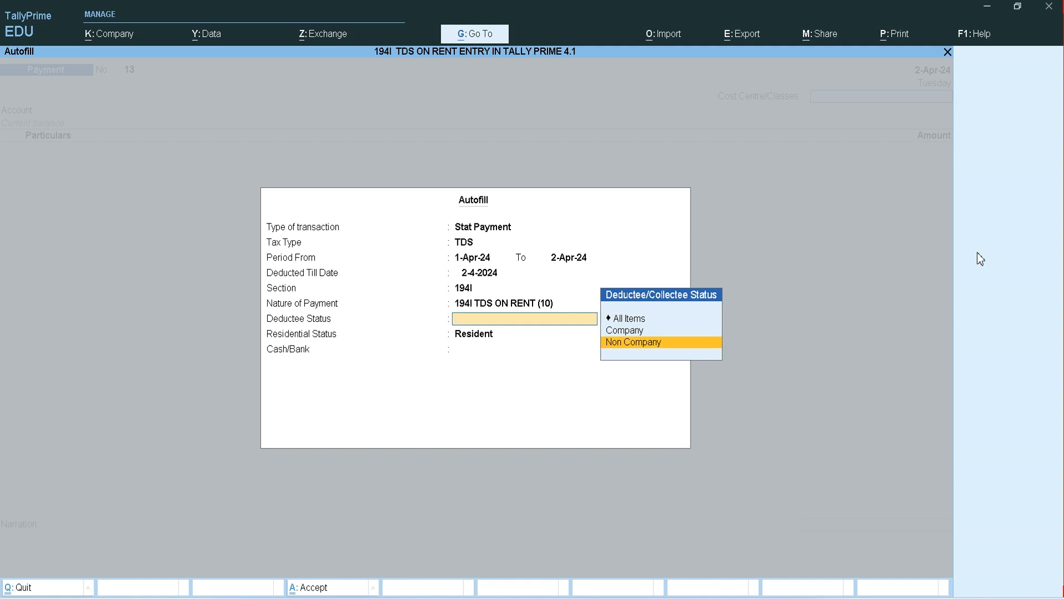
key("Return")
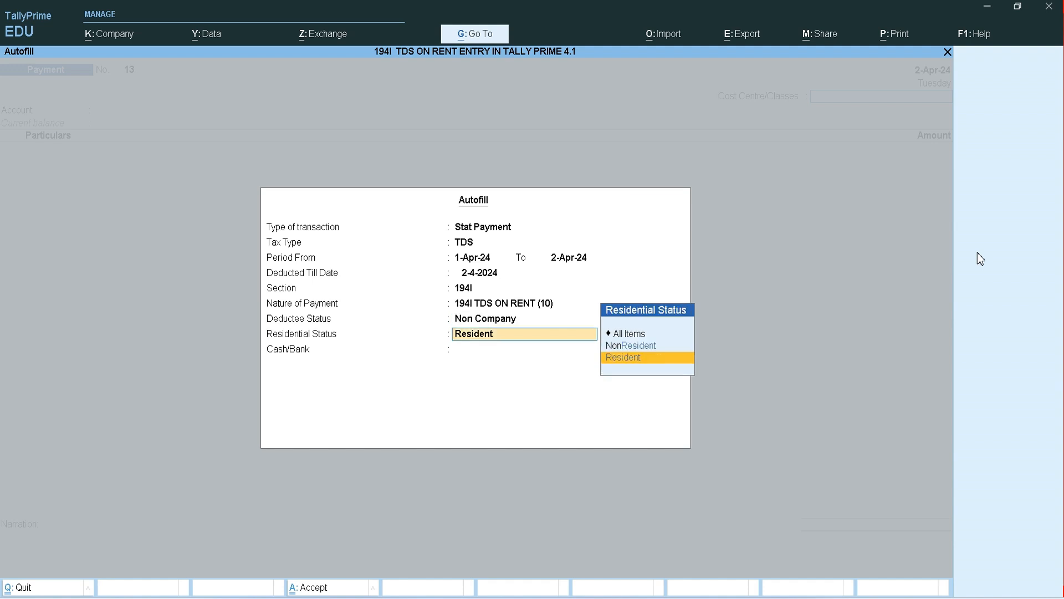
key("Return")
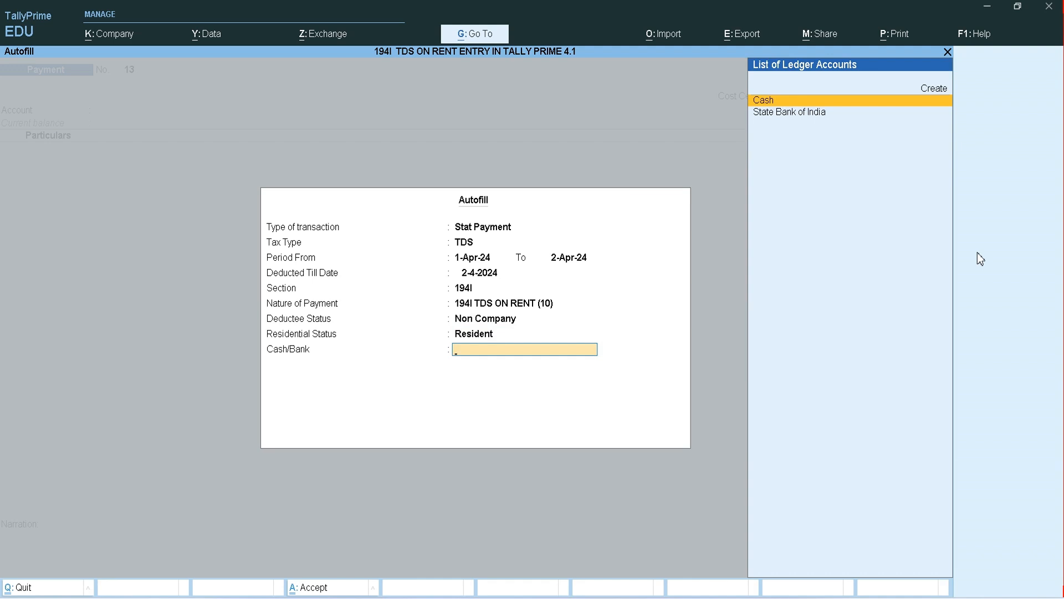
key("Down")
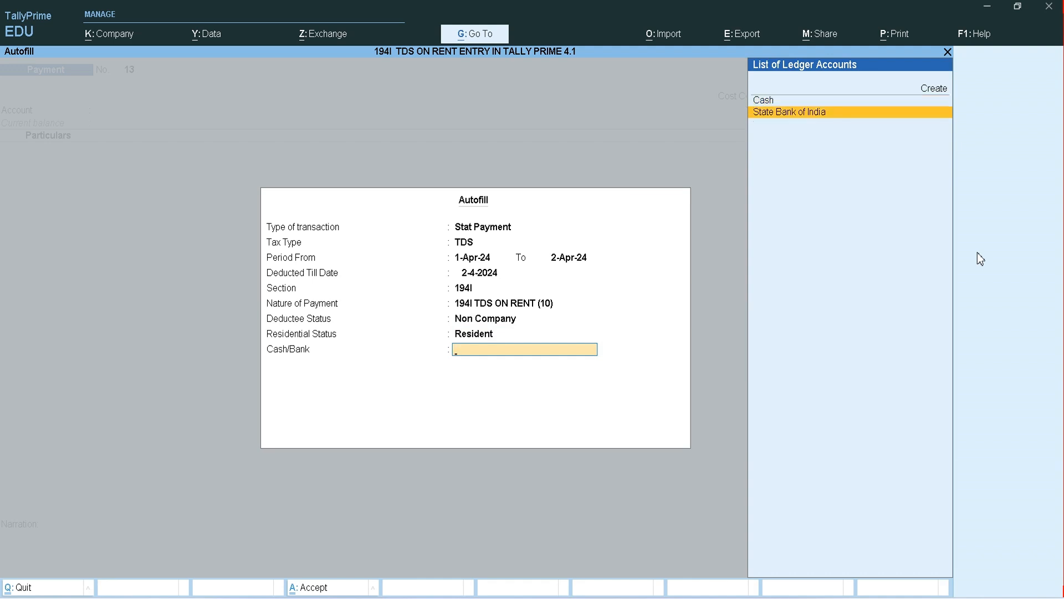
key("Return")
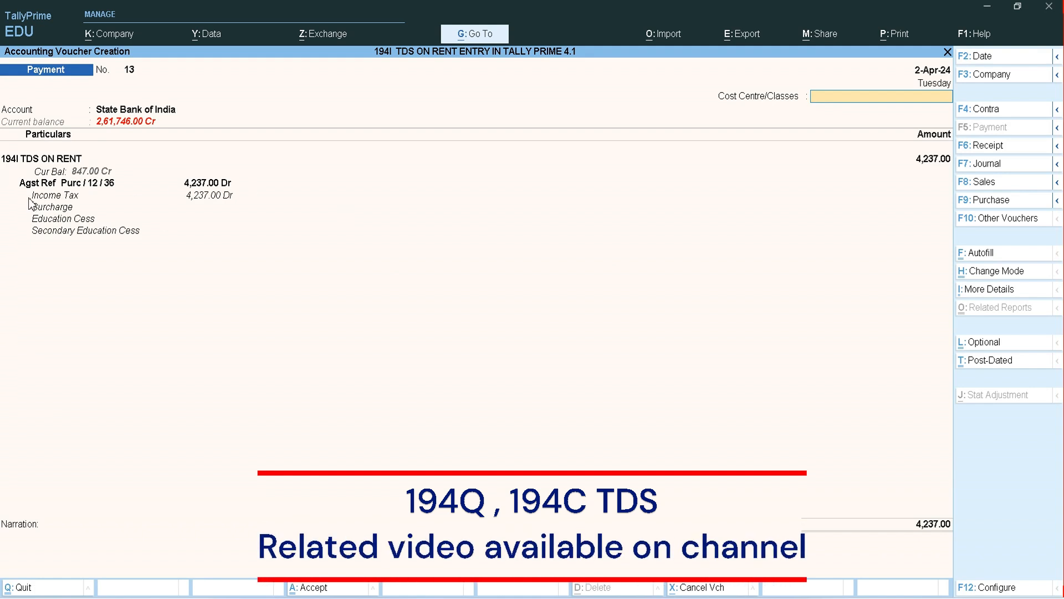
Step: Leave the cost centre class Not Applicable, accept the cheque allocation dated 2-Apr-24 without an instrument number, and save the payment voucher
key("Return")
key("Return")
key("Return")
key("Return")
key("Return")
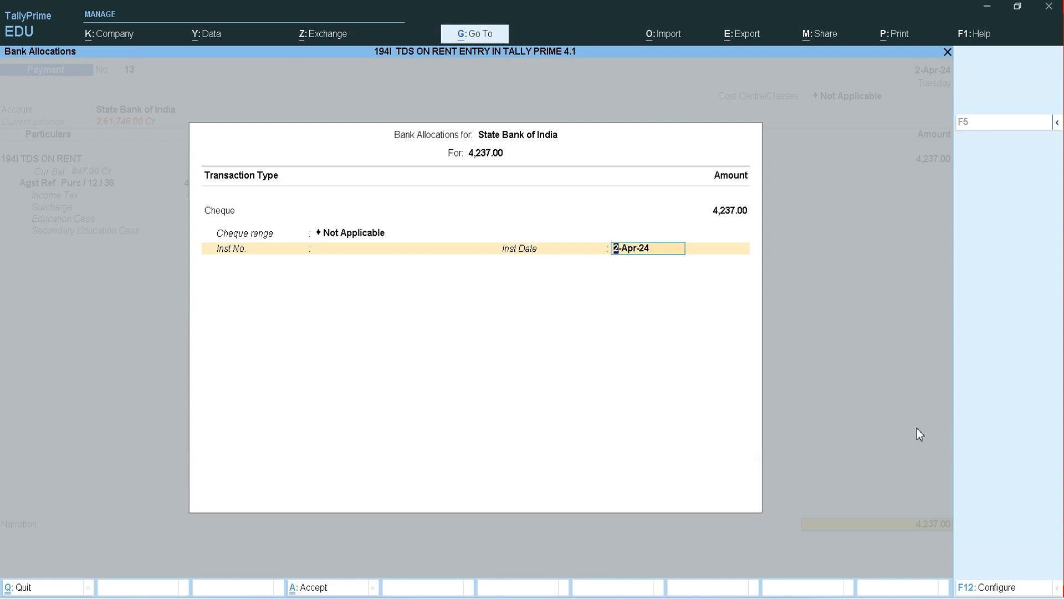
key("Return")
key("Return")
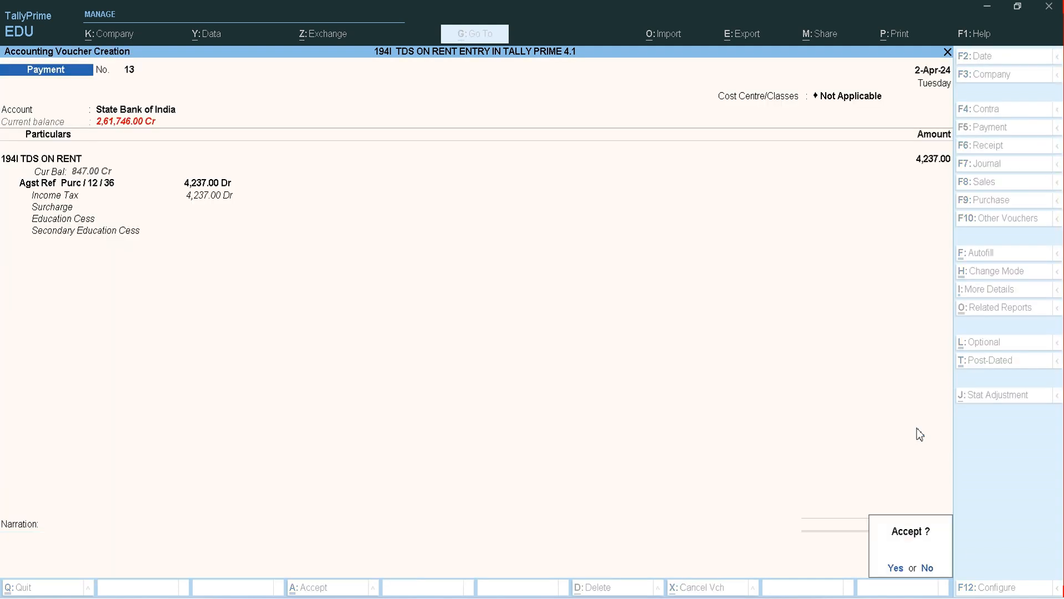
key("Return")
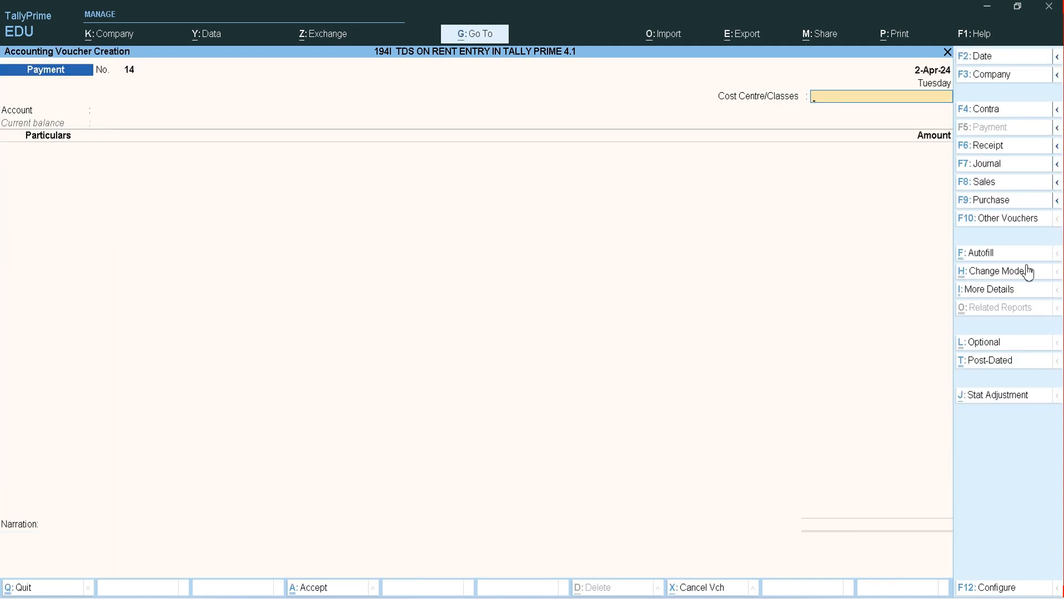
Step: In the new payment voucher, set up a TDS Stat Payment autofill for 1-Apr-24 to 2-Apr-24 under section 194I
left_click(991, 256)
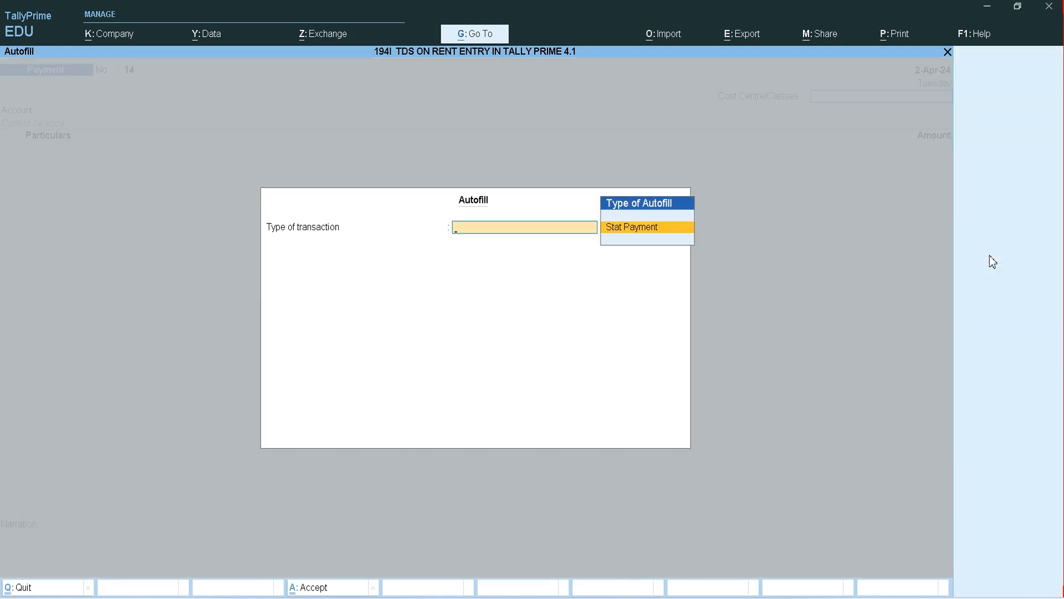
key("Return")
key("Down")
key("Return")
type("1-4")
key("Return")
type("2.4")
key("Return")
key("Return")
key("Return")
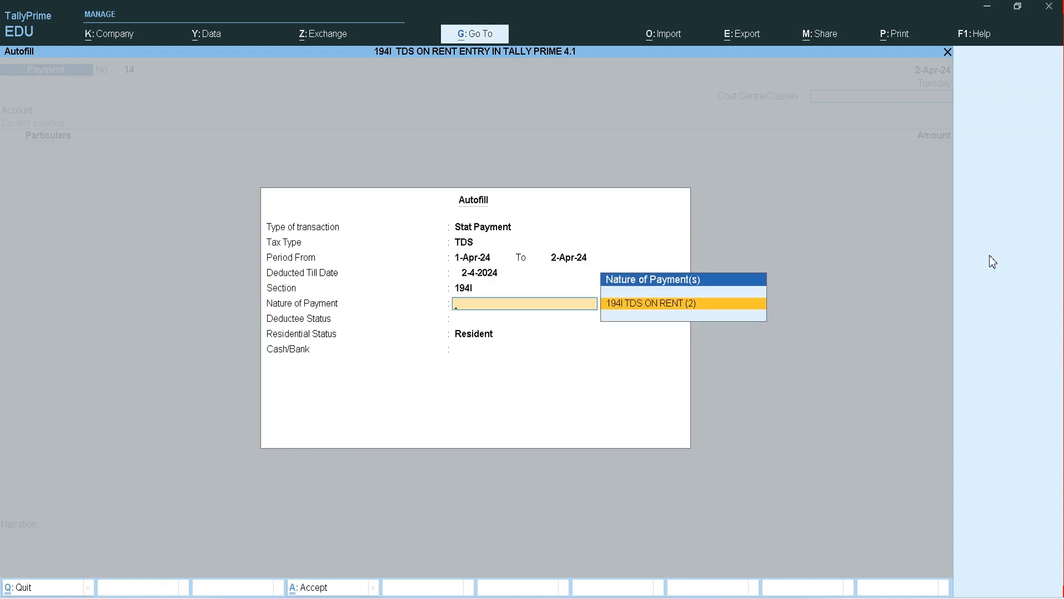
Step: Complete the autofill with 194I TDS ON RENT (2), deductee status Non Company, residential status Resident, and State Bank of India as the bank
left_click(710, 304)
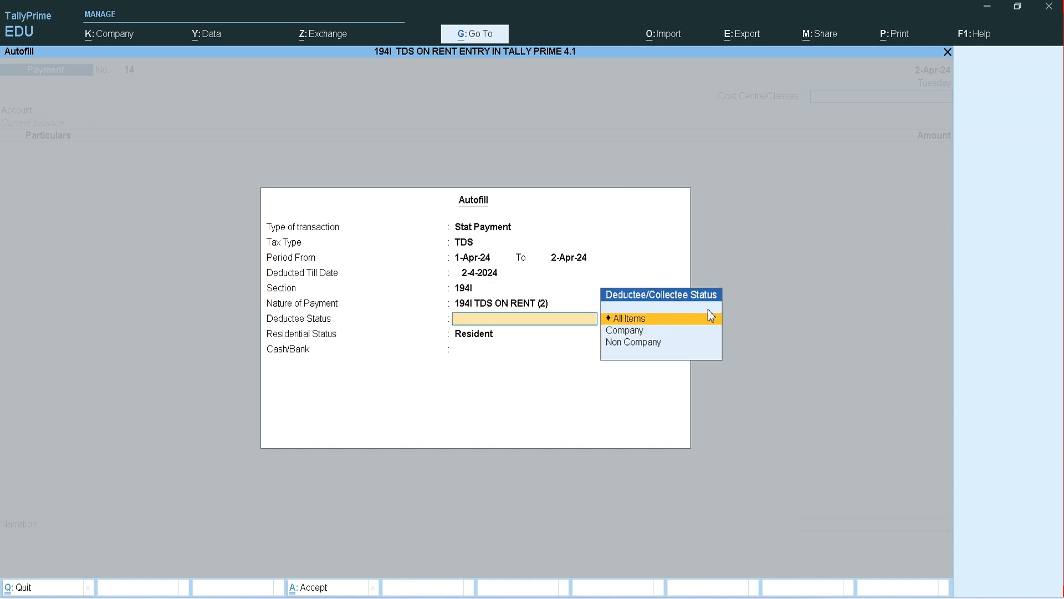
key("Down")
key("Down")
key("Return")
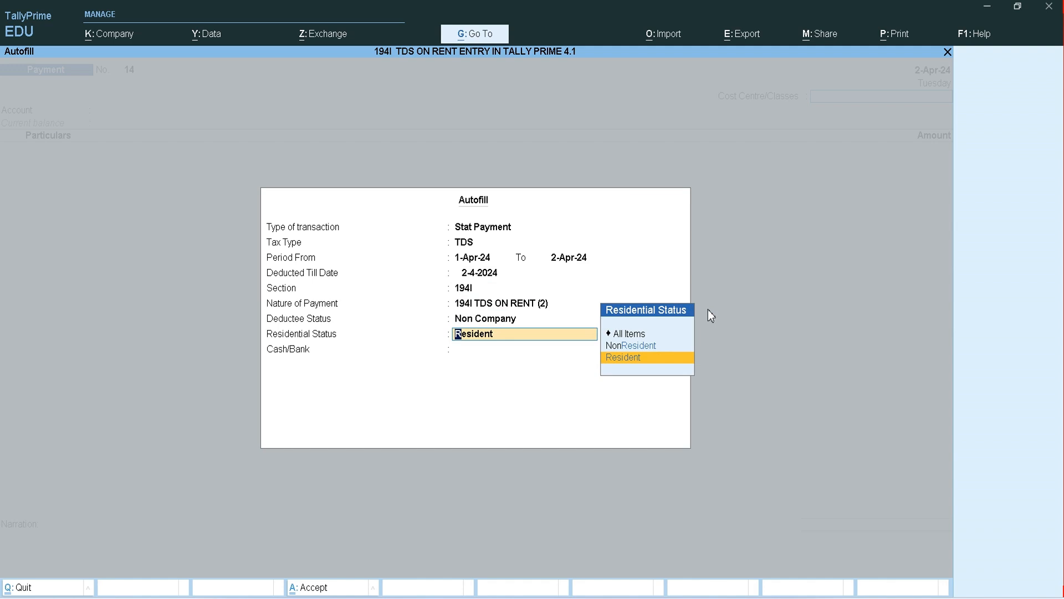
key("Return")
key("Down")
key("Return")
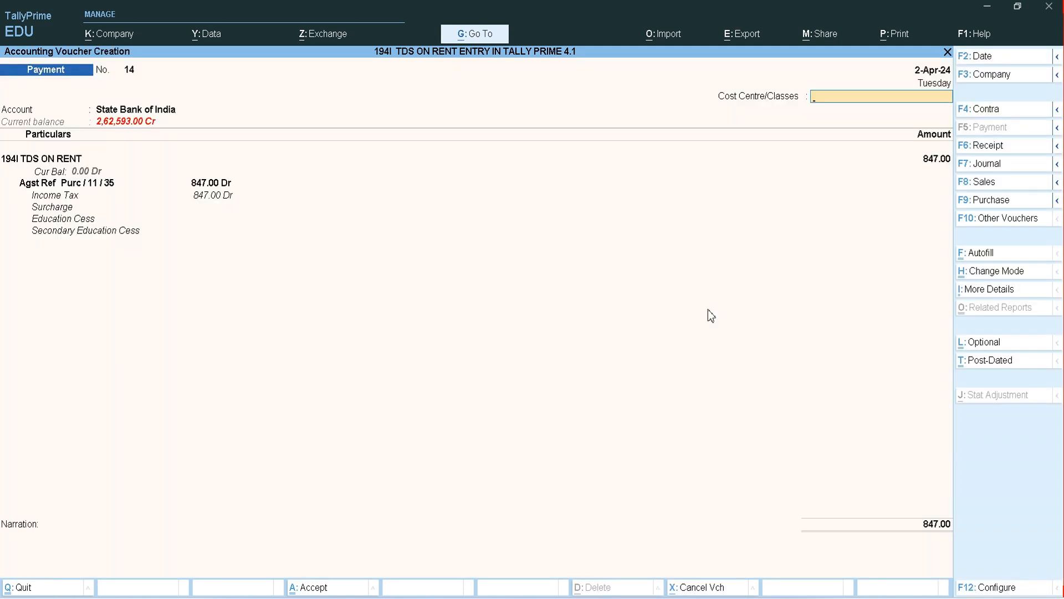
Step: Keep the cost centre class Not Applicable and the cheque allocation dated 2-Apr-24, save the payment voucher without narration, and leave voucher entry
key("Return")
key("Return")
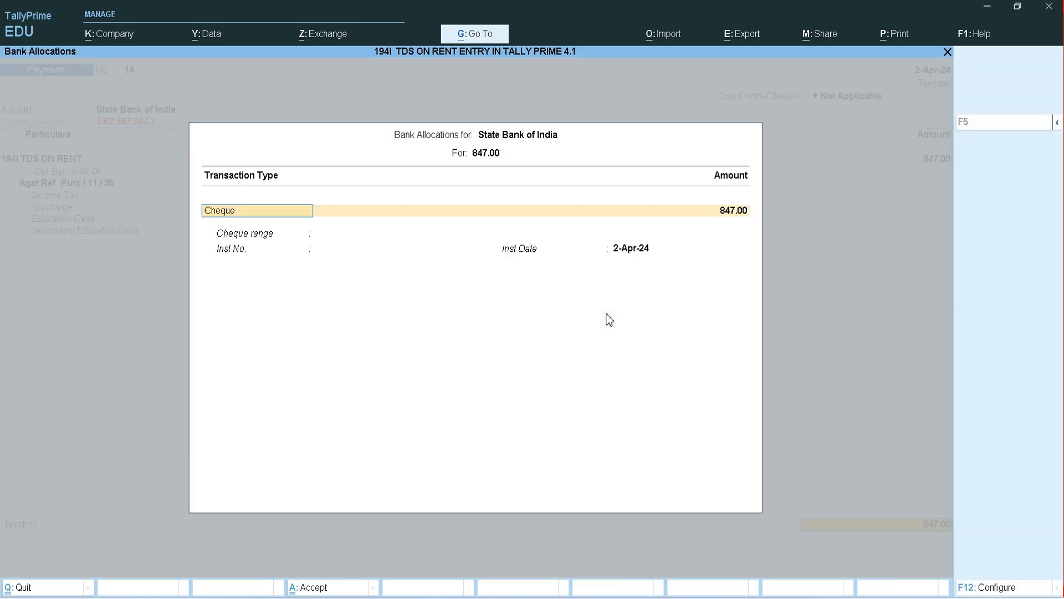
key("Return")
key("Return")
key("Return")
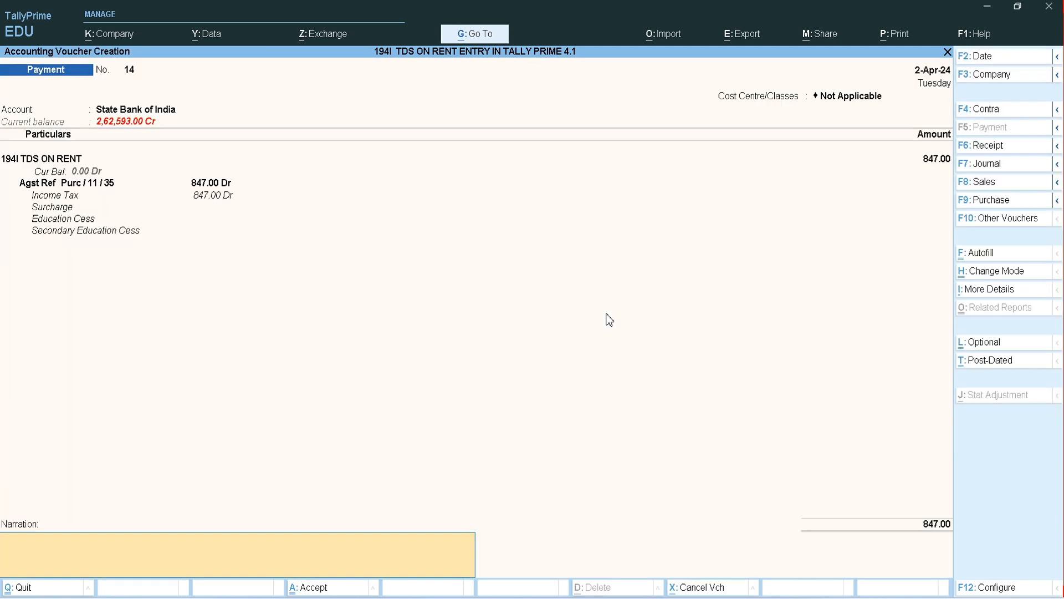
key("Return")
key("Return")
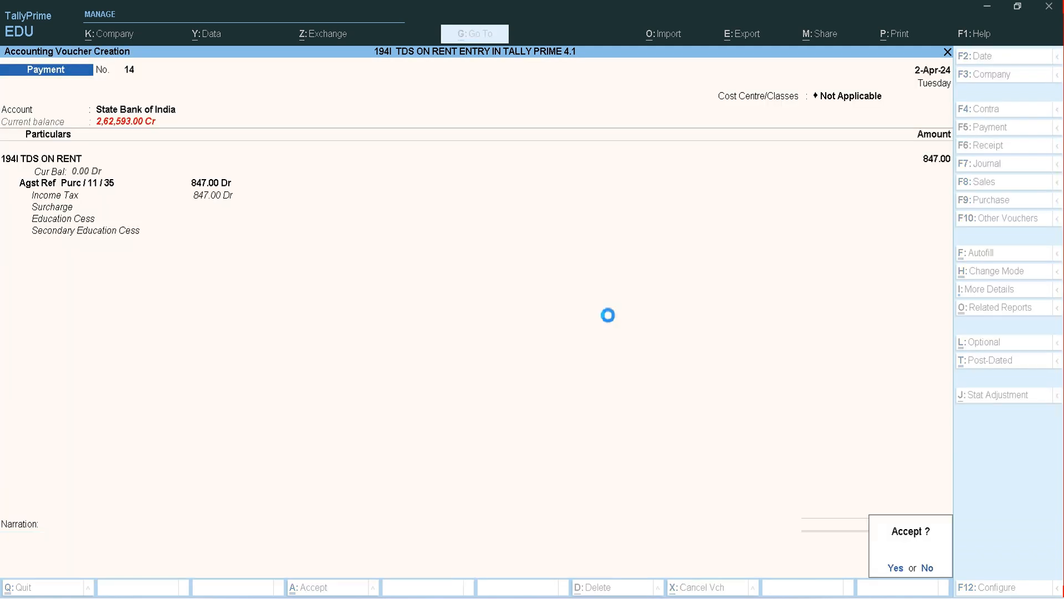
key("Escape")
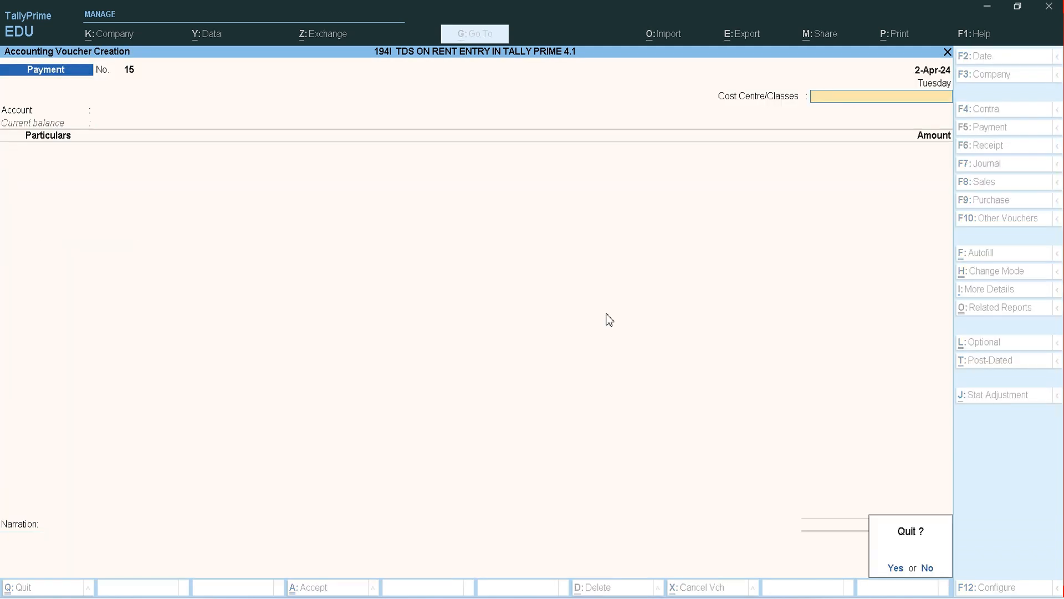
key("Return")
key("Escape")
key("n")
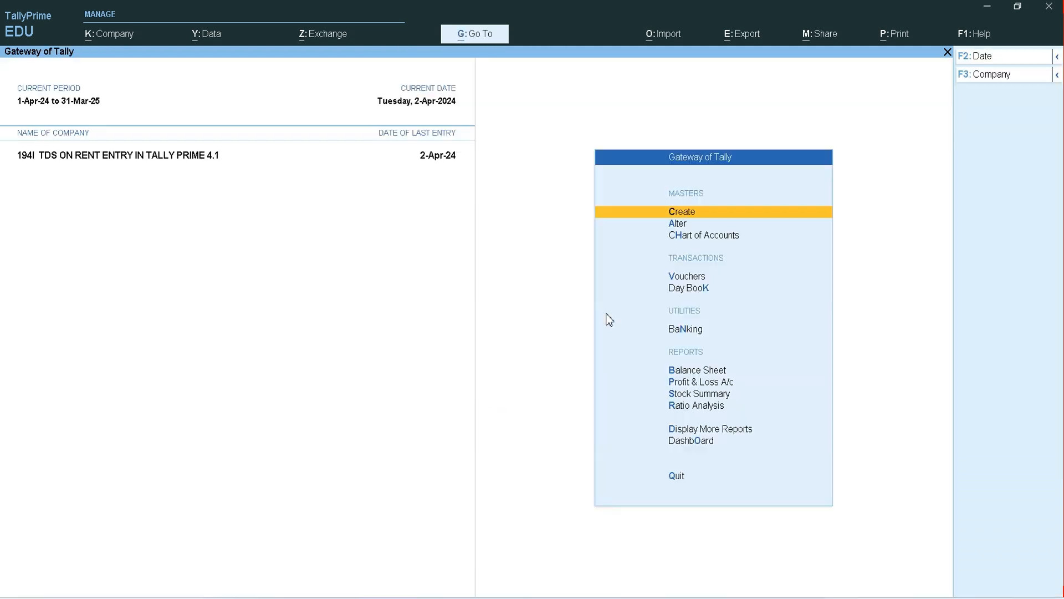
Step: Check the TDS Outstandings report by nature of payment for pending TDS, and close the report
key("d")
key("u")
key("Down")
key("Return")
key("Down")
key("Down")
key("Down")
key("Down")
key("Return")
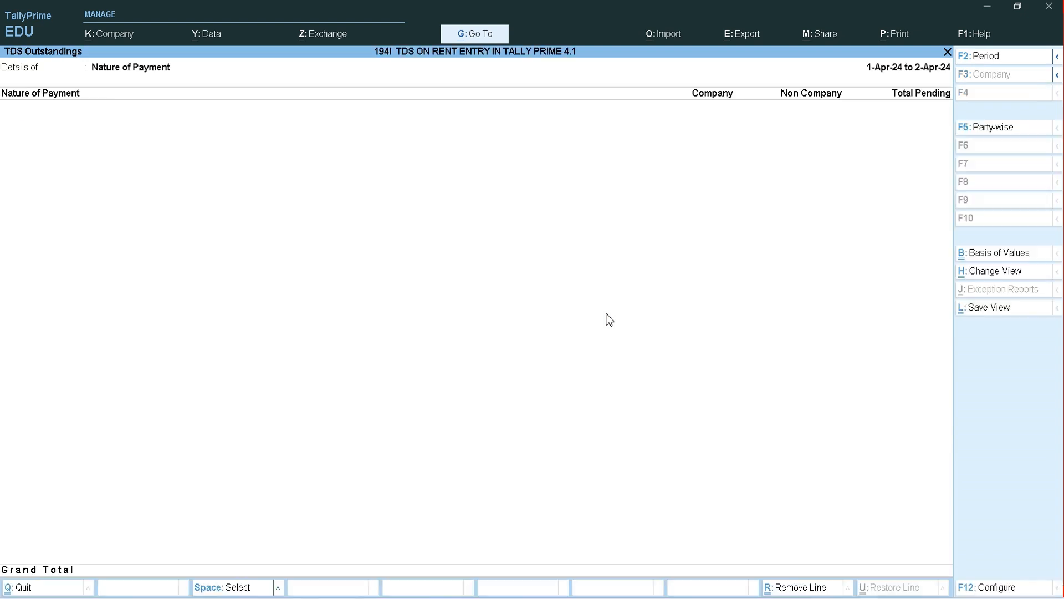
key("Escape")
key("Escape")
key("Escape")
key("Escape")
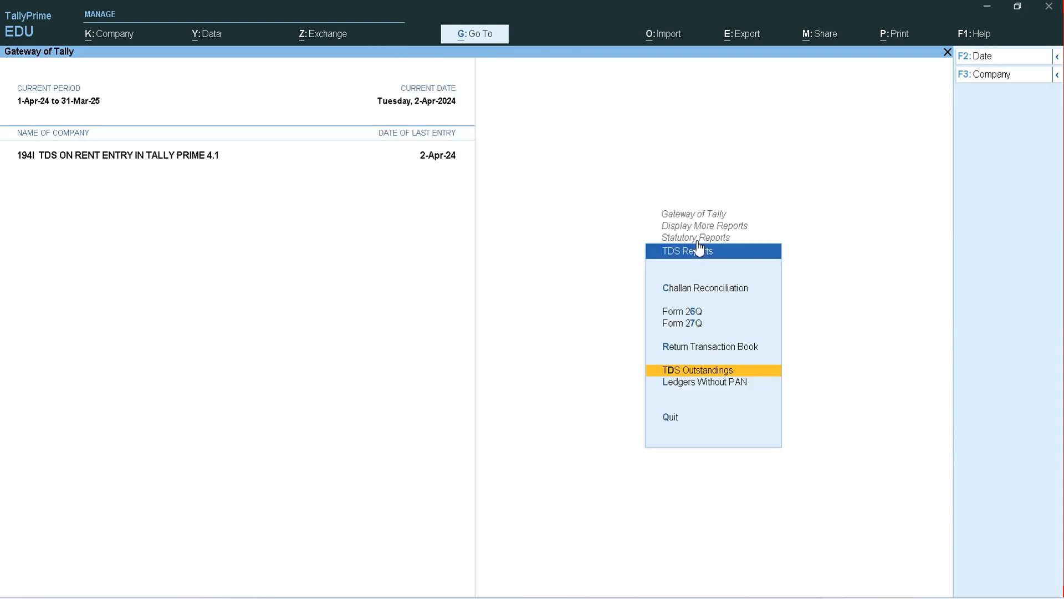